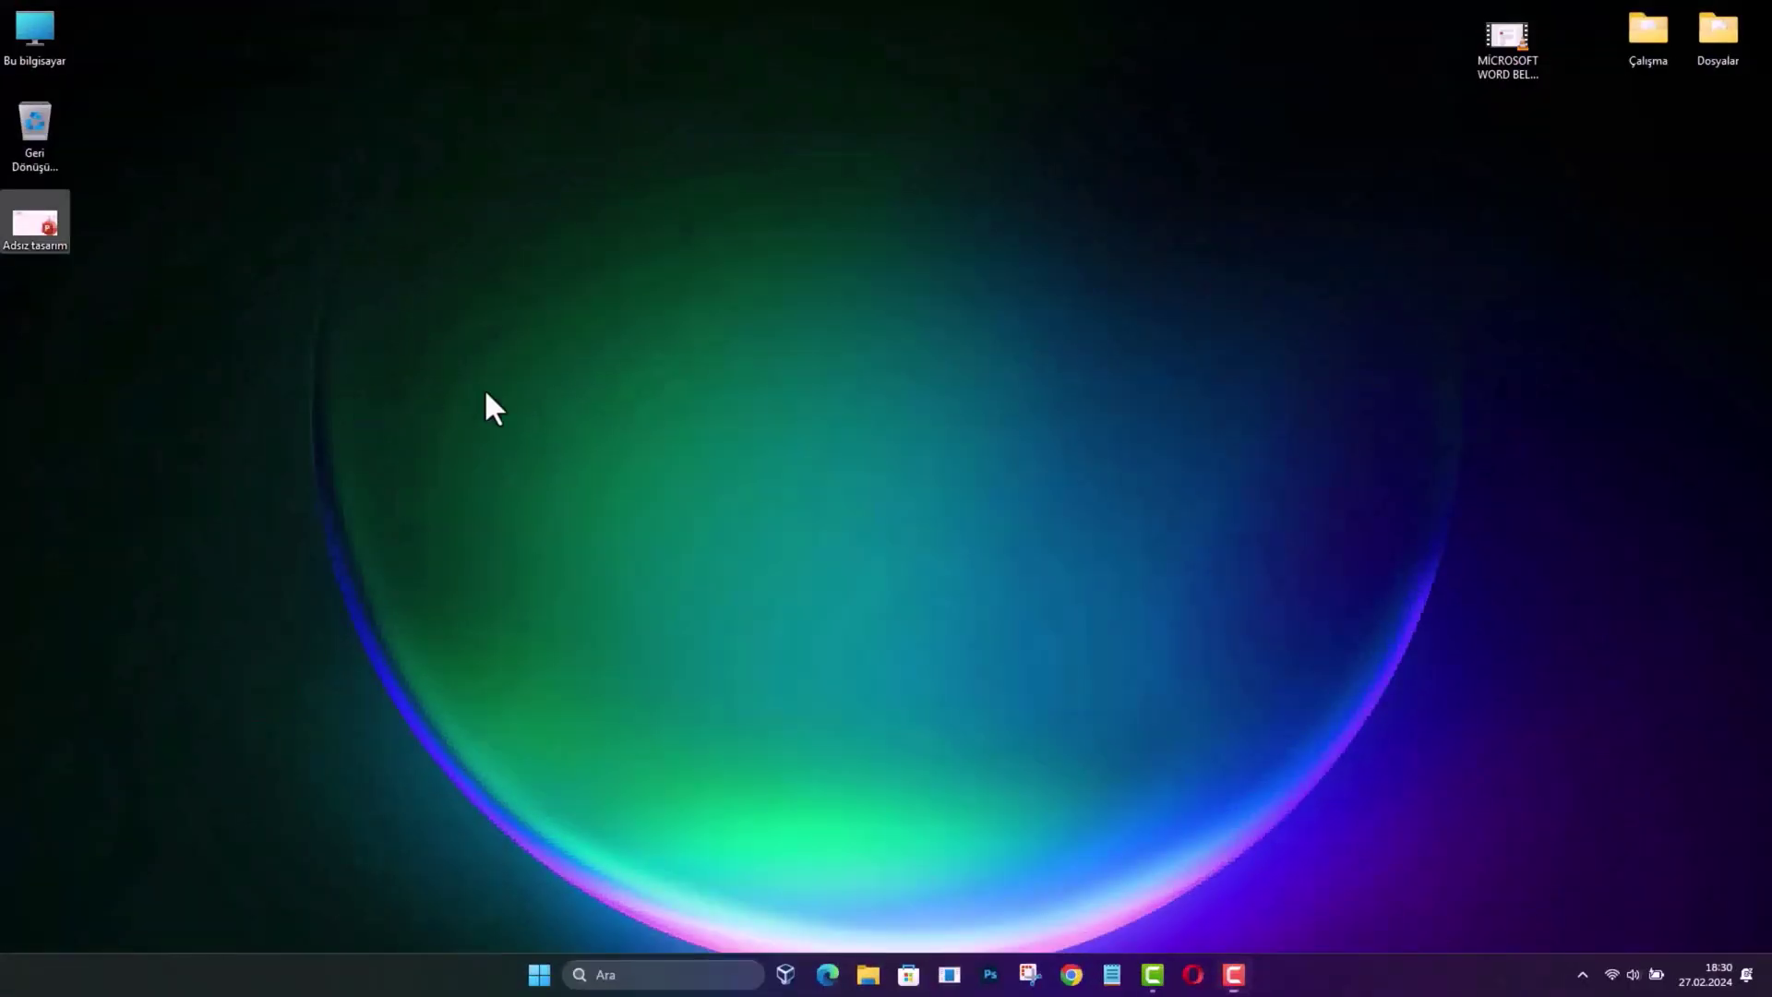
# Refresh the desktop and open the Adsız tasarım presentation in PowerPoint
pyautogui.rightClick(512, 333)
pyautogui.moveTo(579, 369)
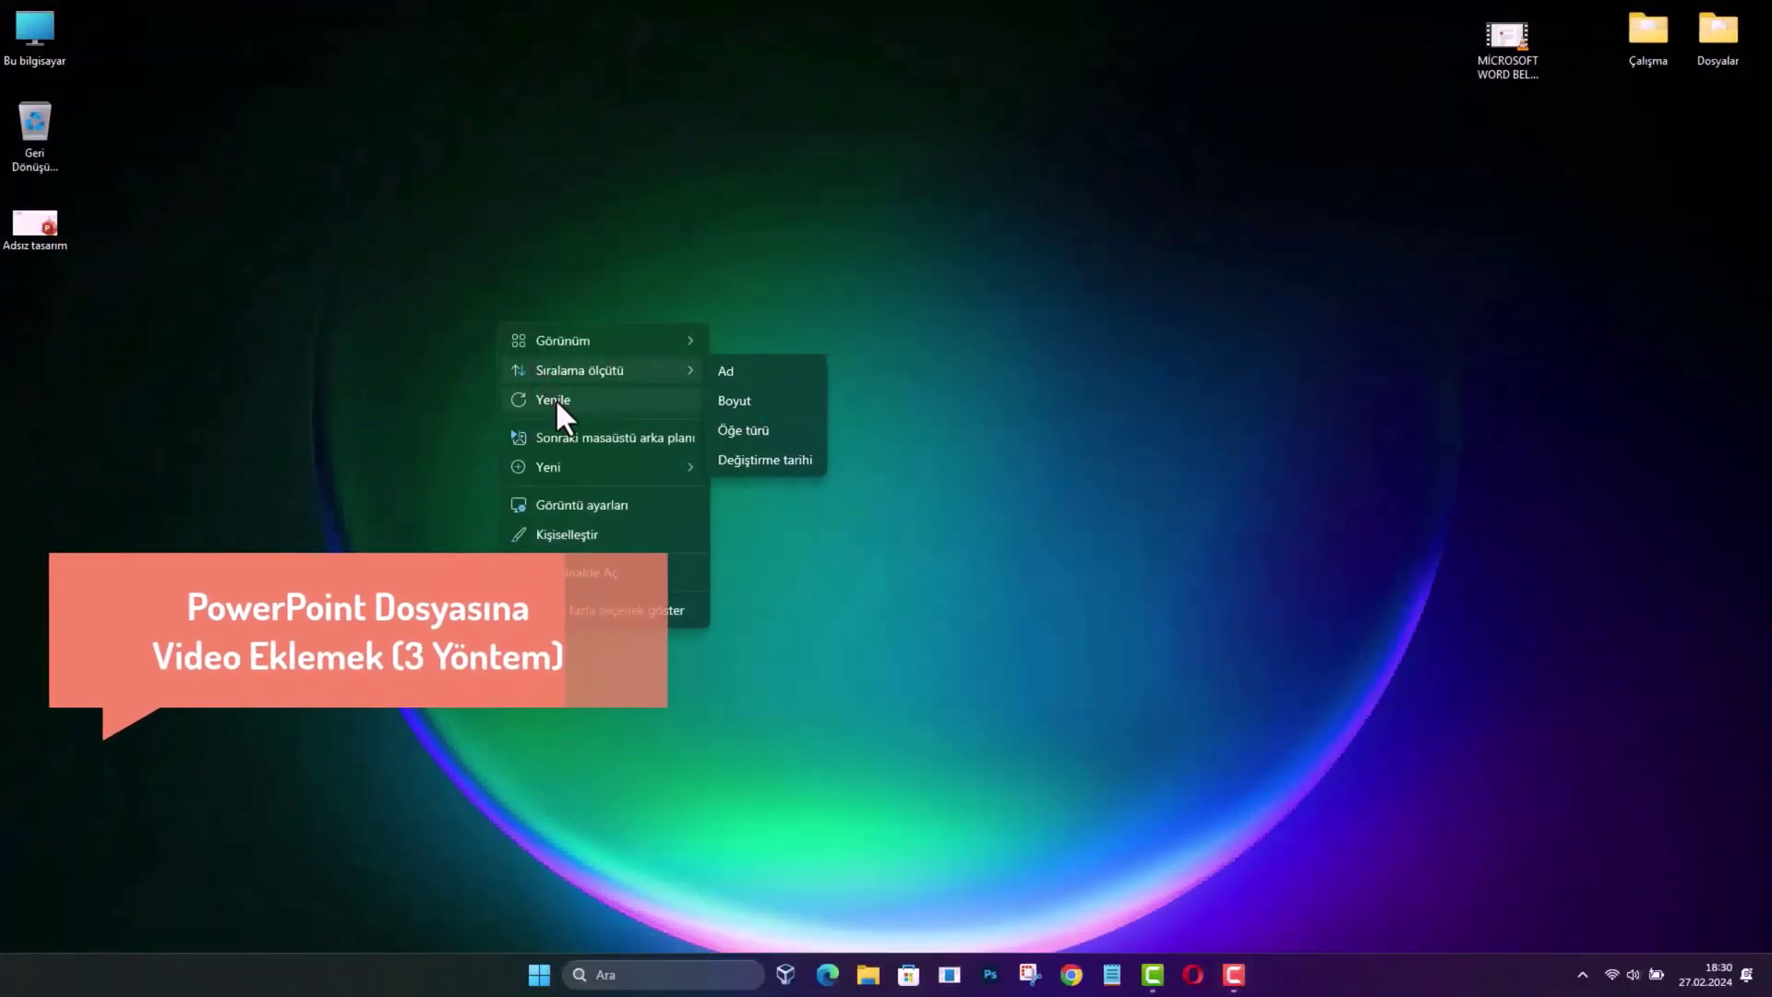
pyautogui.click(555, 398)
pyautogui.doubleClick(43, 235)
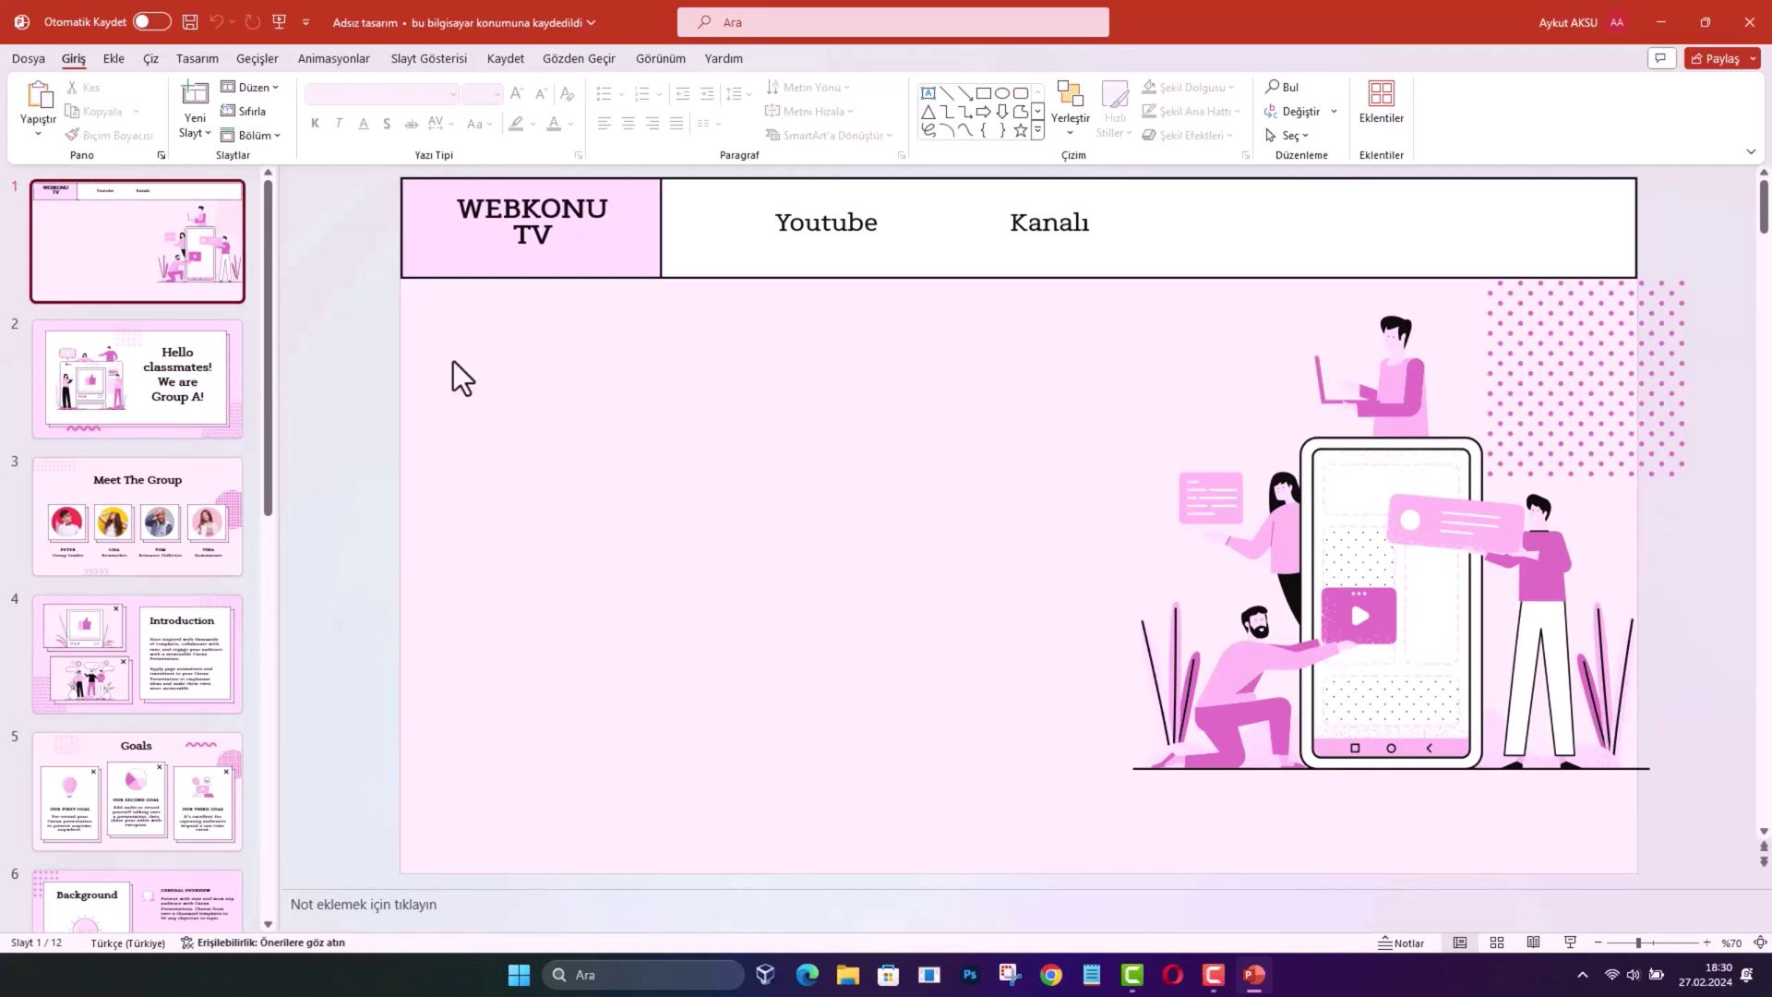
# Open the Hazır Videolar stock video library from the Ekle tab's Video menu
pyautogui.moveTo(452, 358); pyautogui.dragTo(1115, 845)
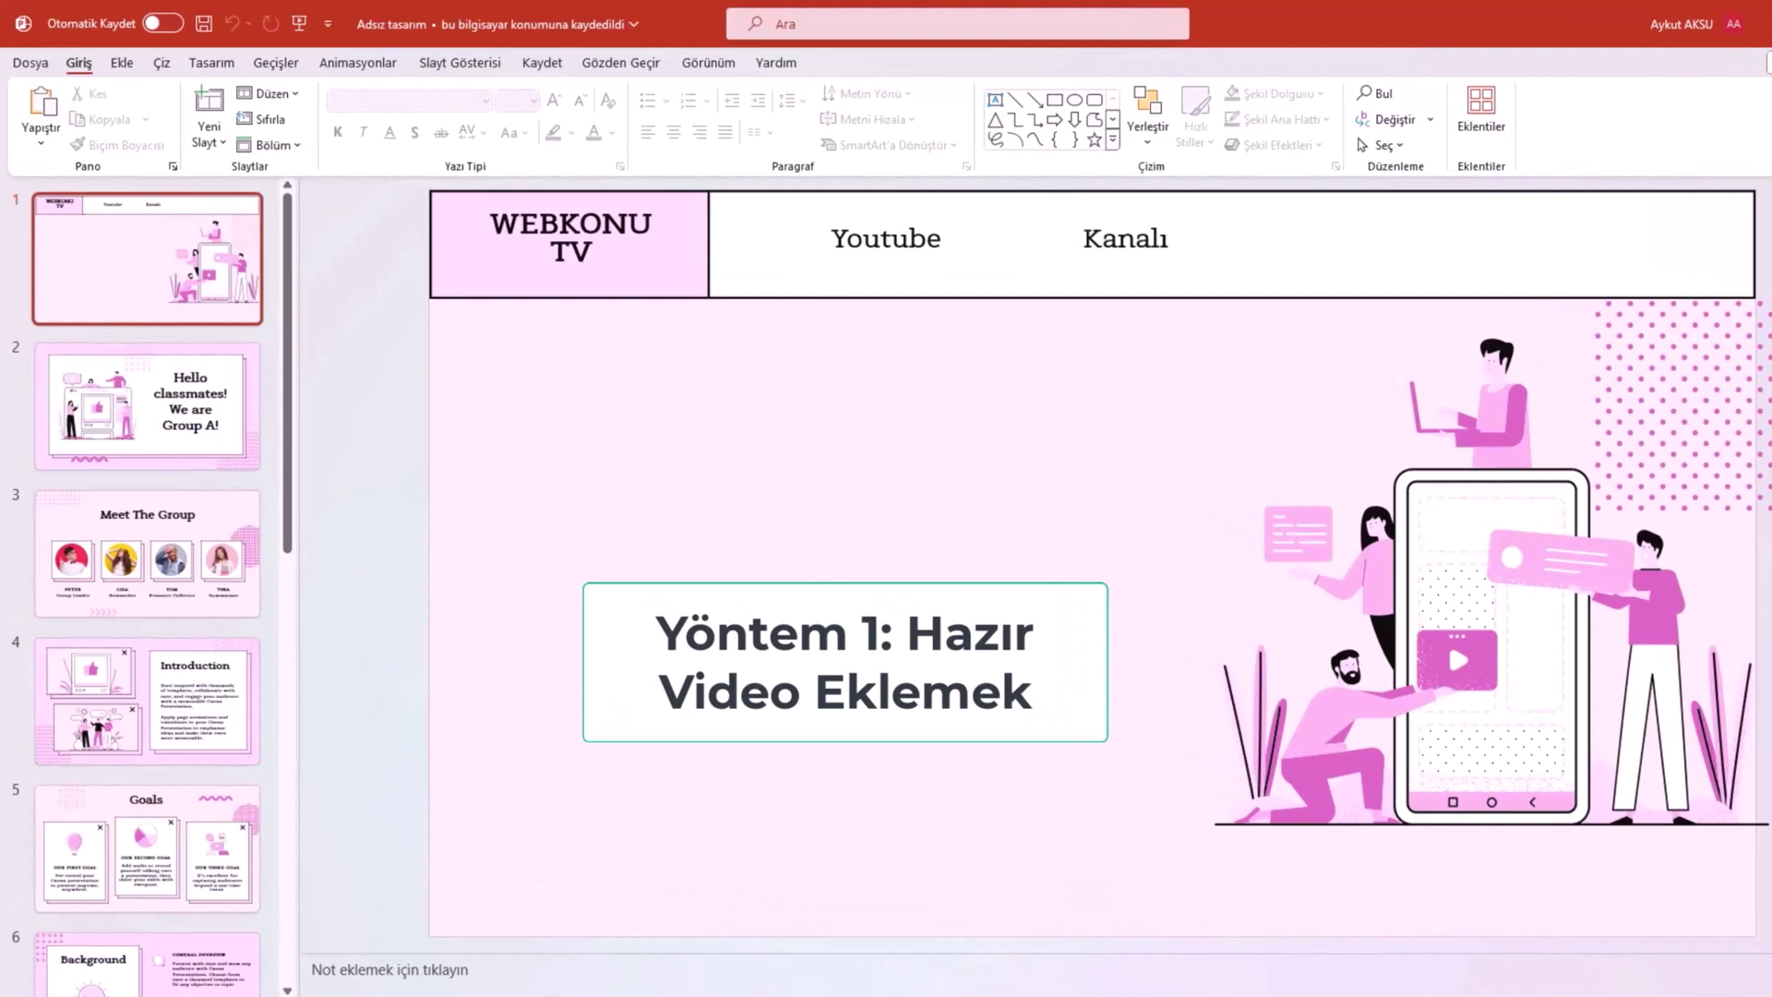
pyautogui.click(122, 62)
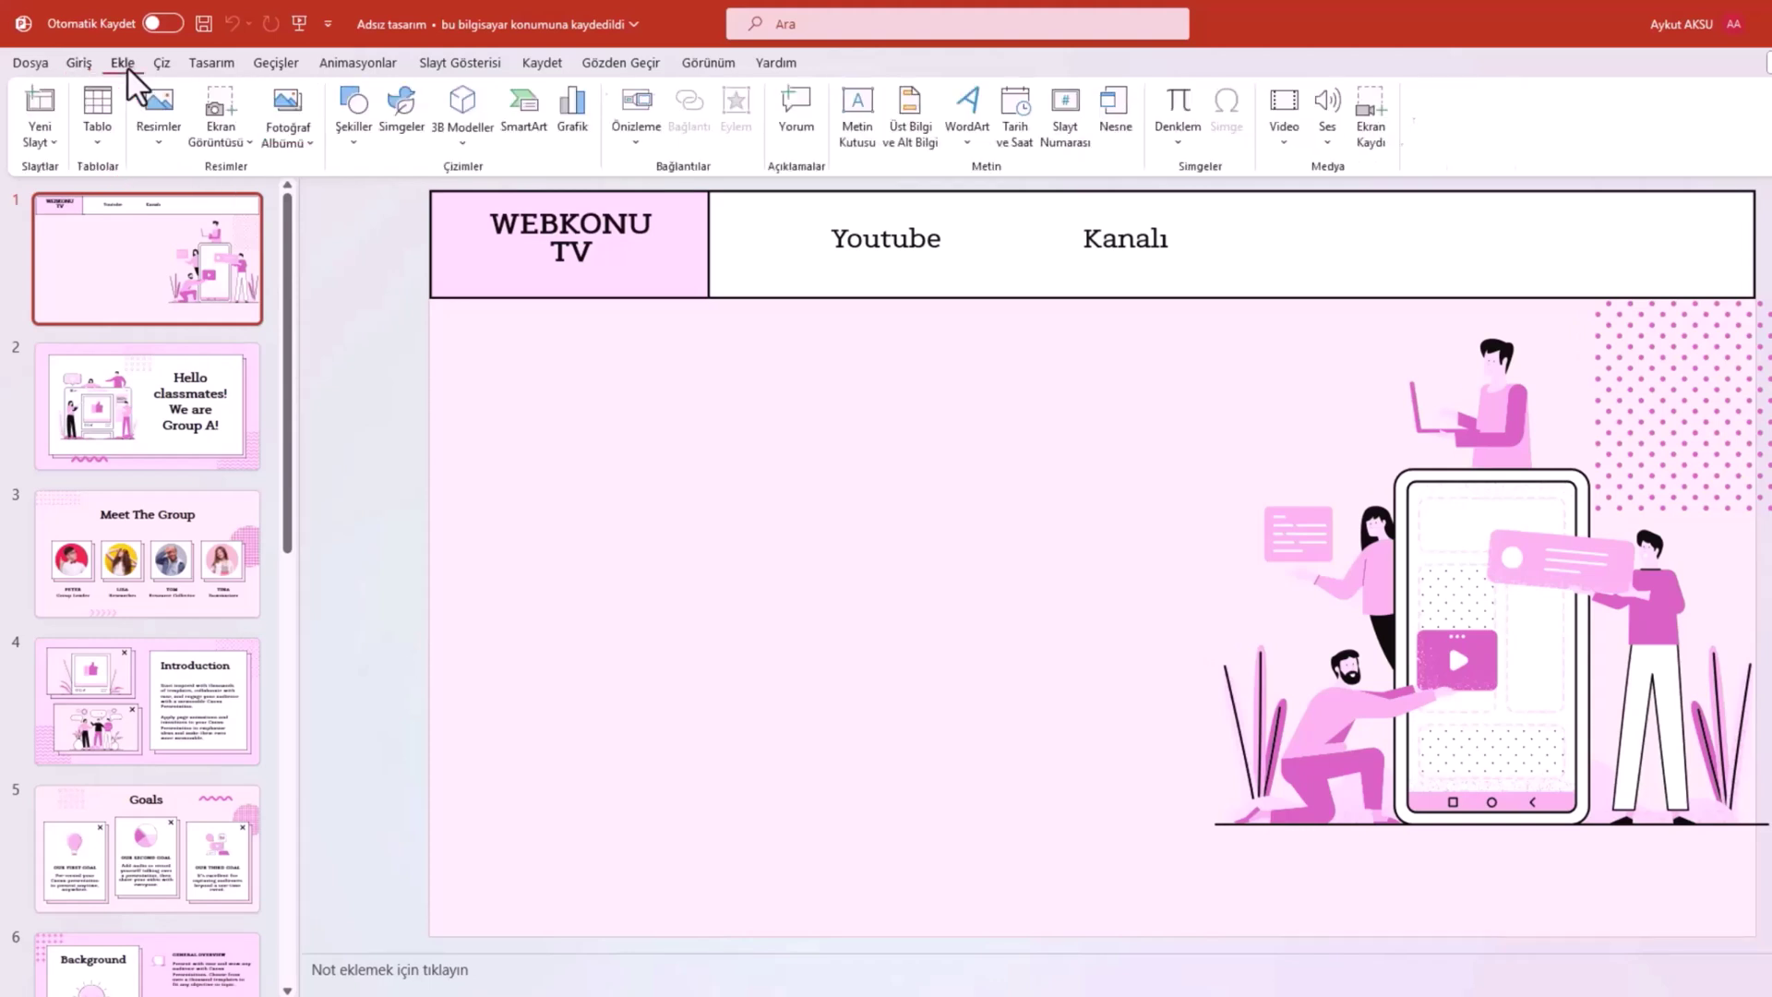
pyautogui.click(1296, 132)
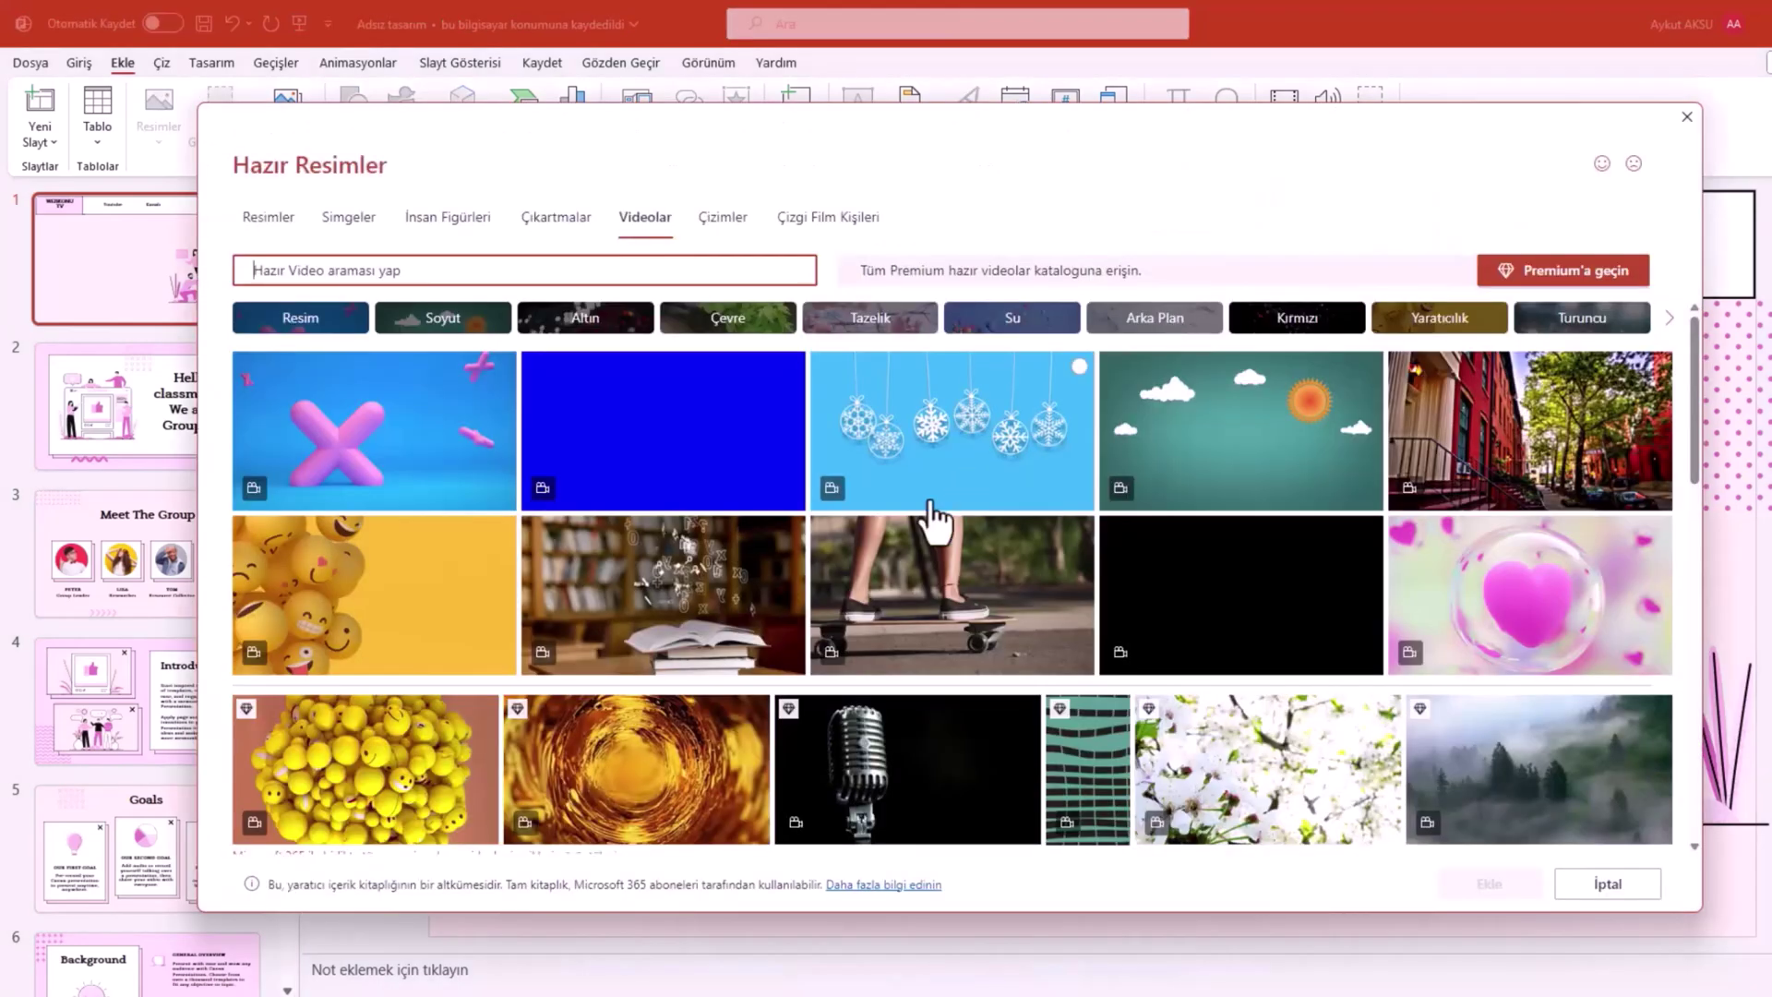
# Browse the stock collections, then insert the open-book video with floating numbers onto slide 1
pyautogui.scroll(-3, 912, 534)
pyautogui.scroll(-2, 911, 517)
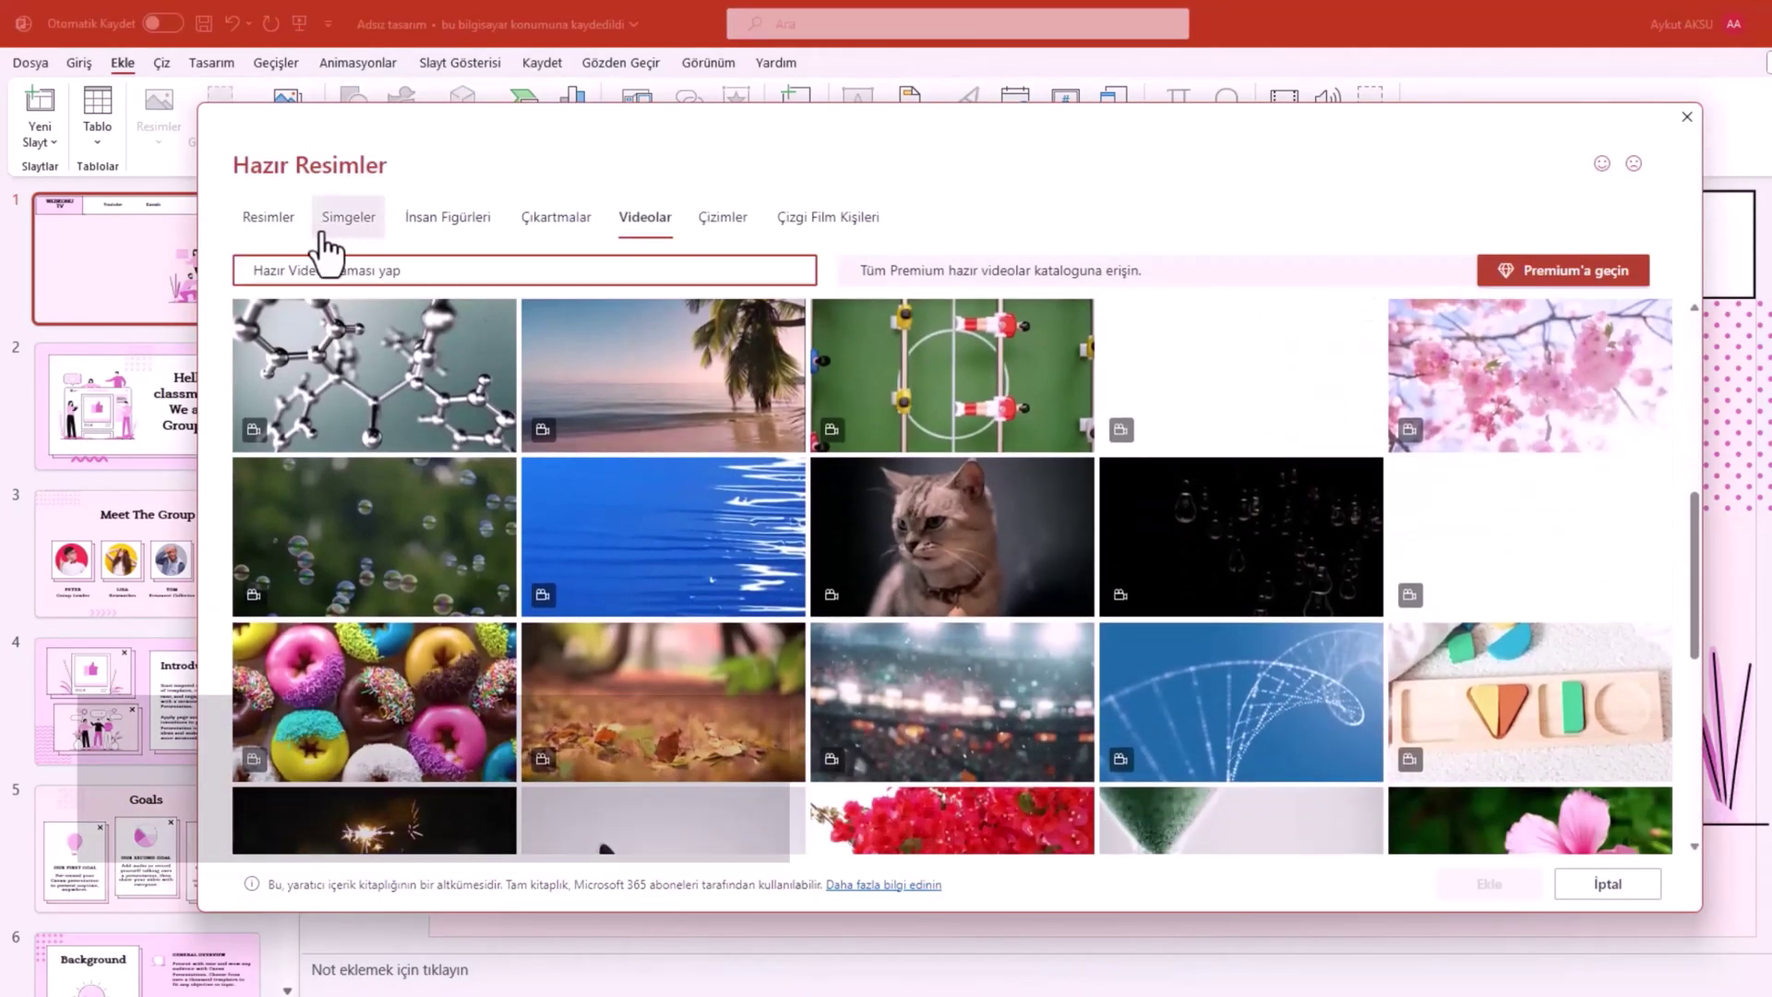
pyautogui.click(448, 242)
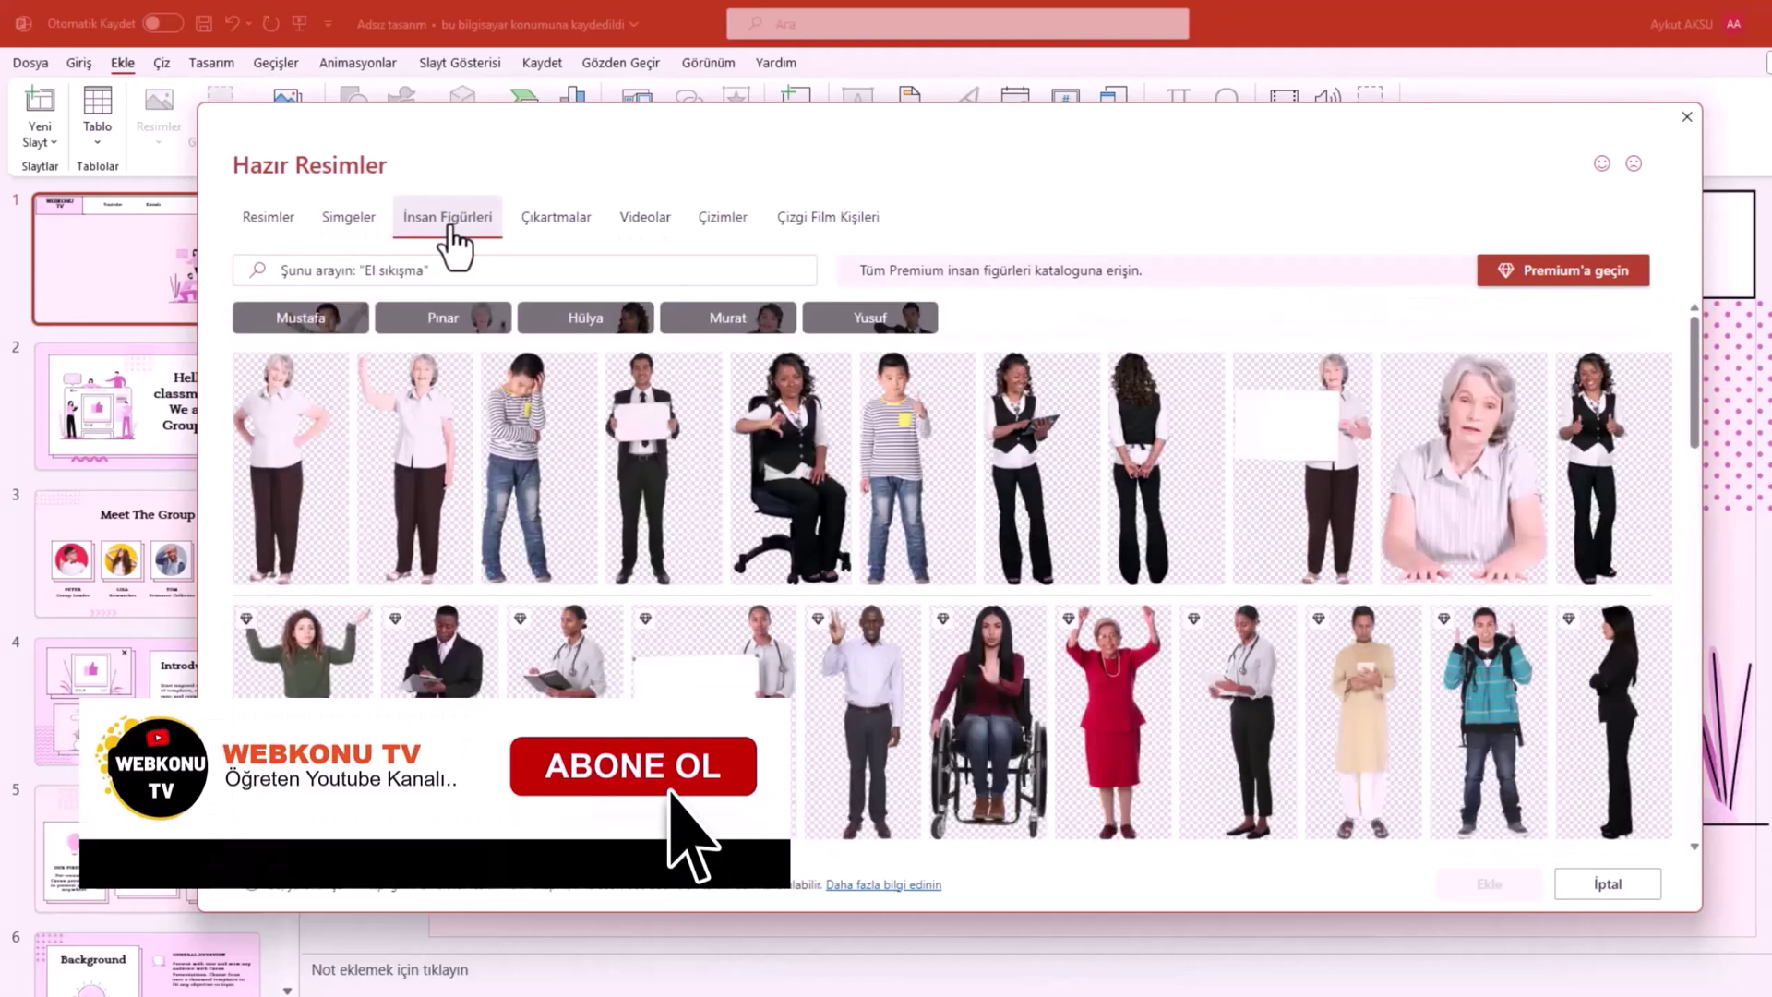
pyautogui.click(808, 229)
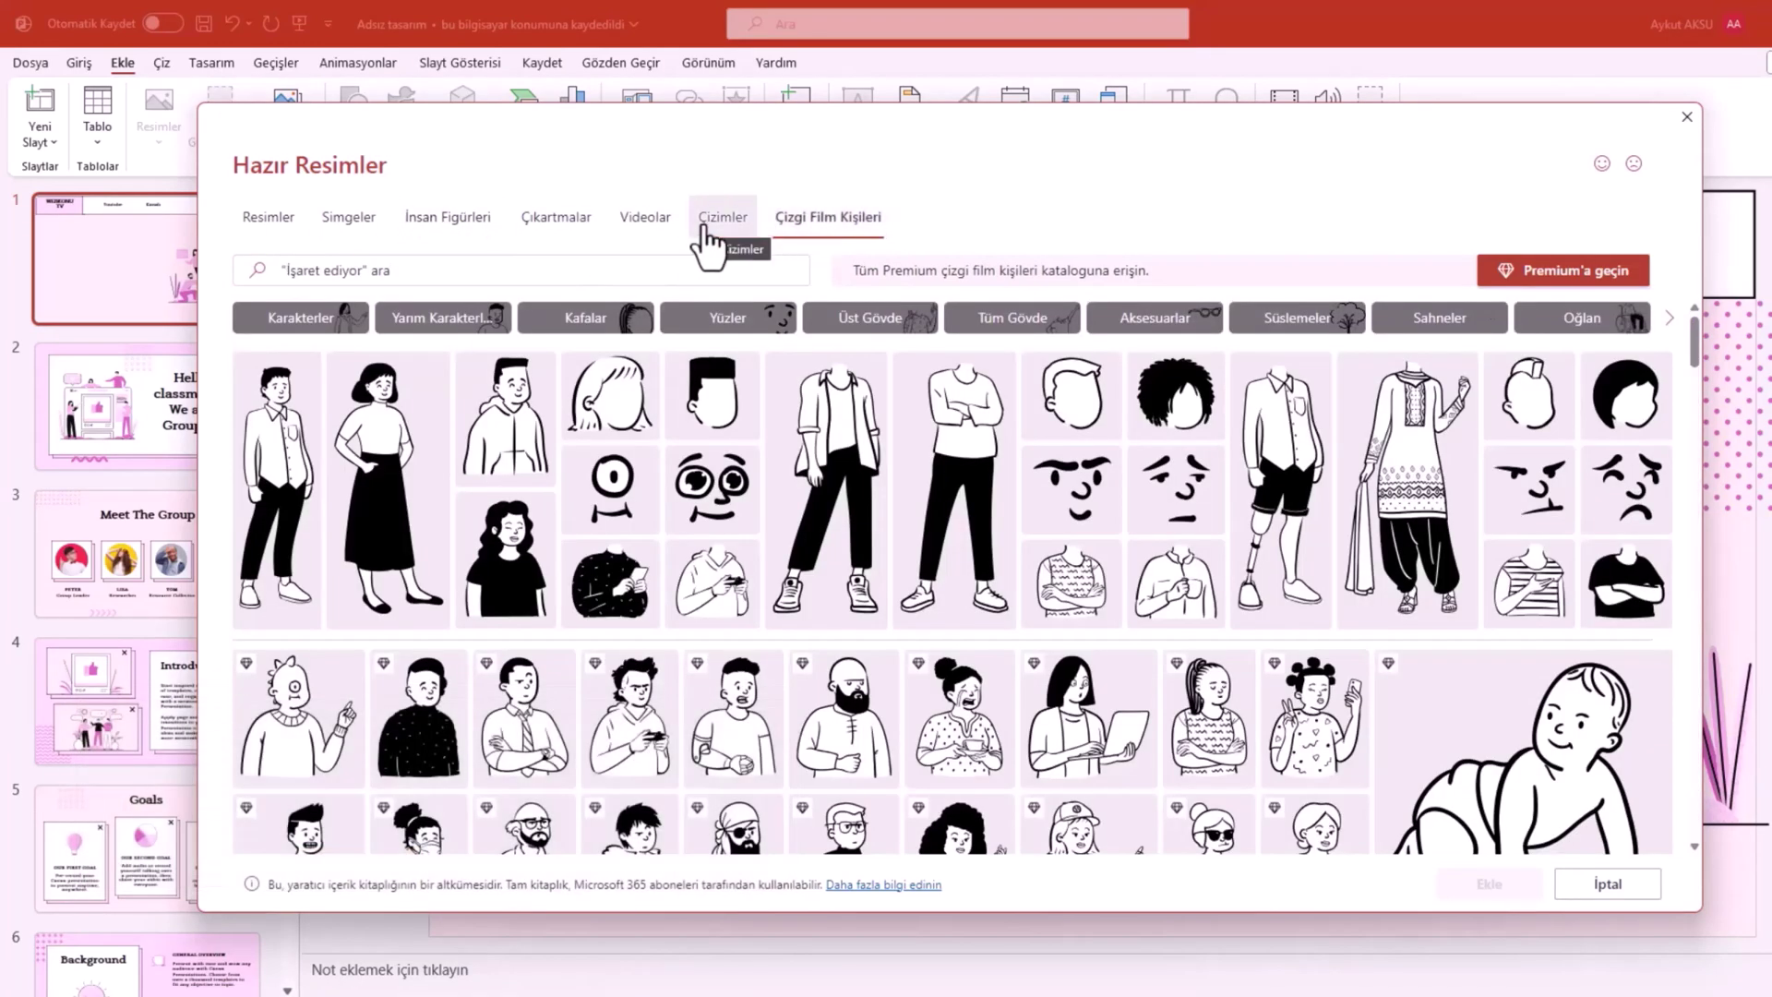
pyautogui.click(706, 242)
pyautogui.click(636, 244)
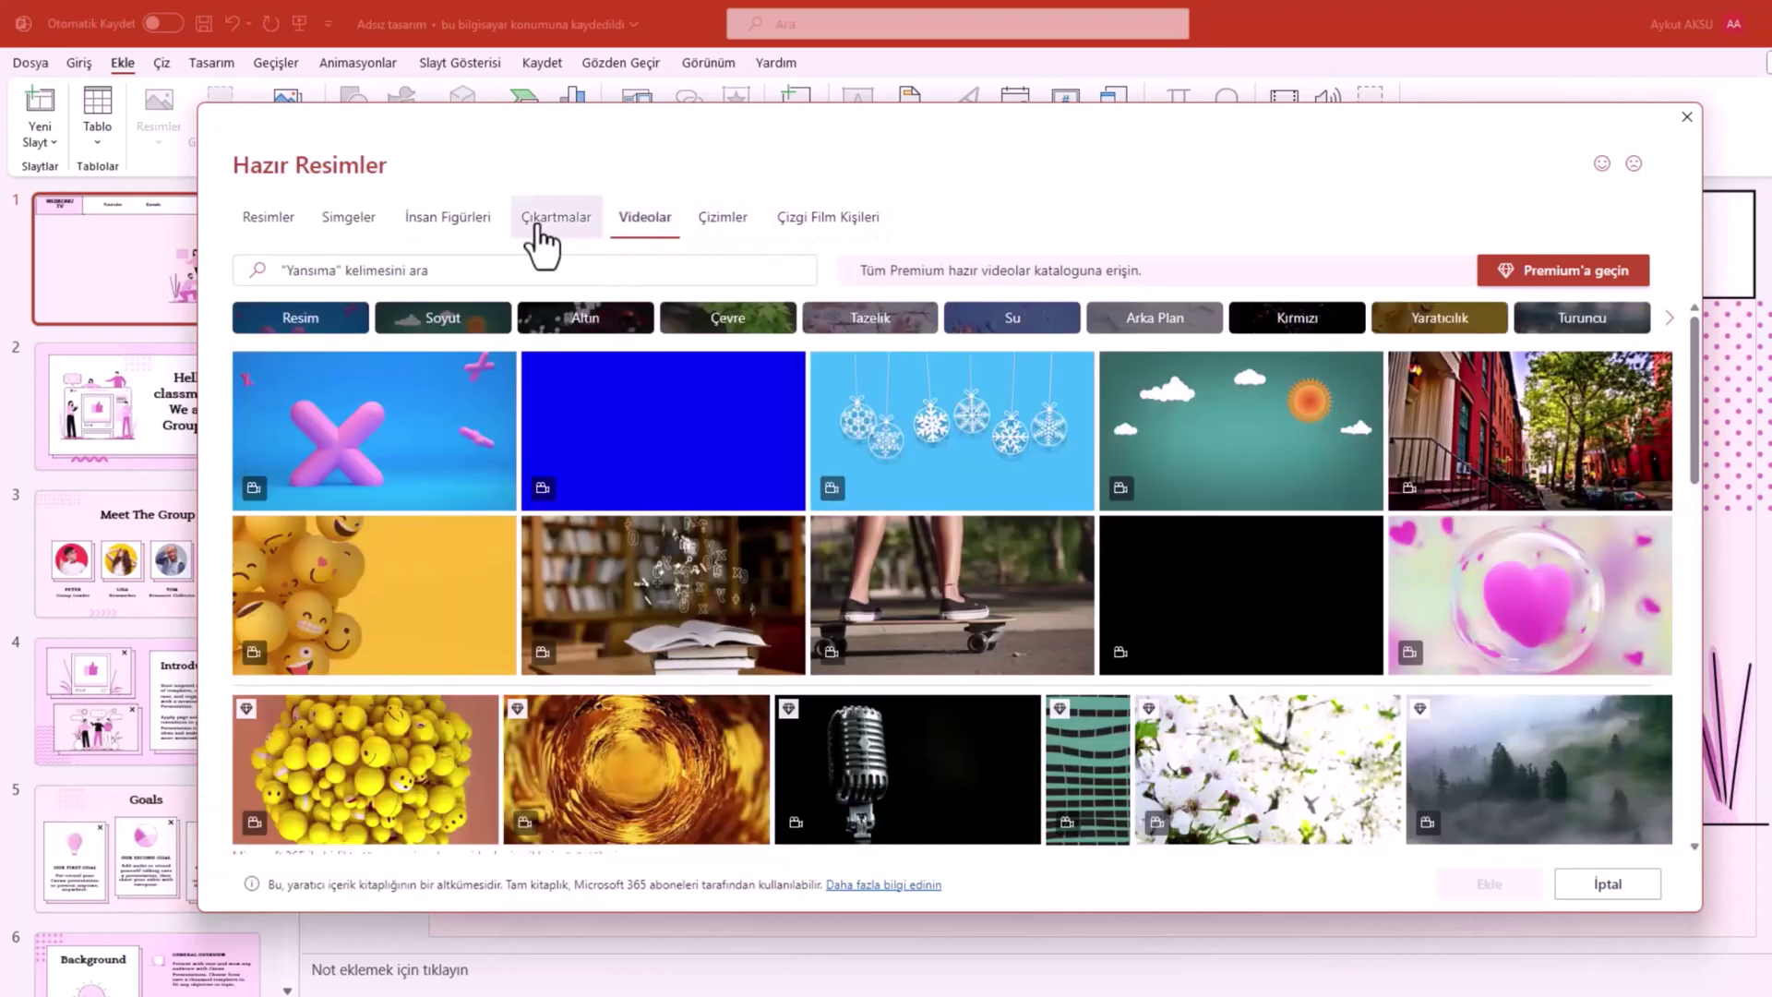
pyautogui.click(716, 635)
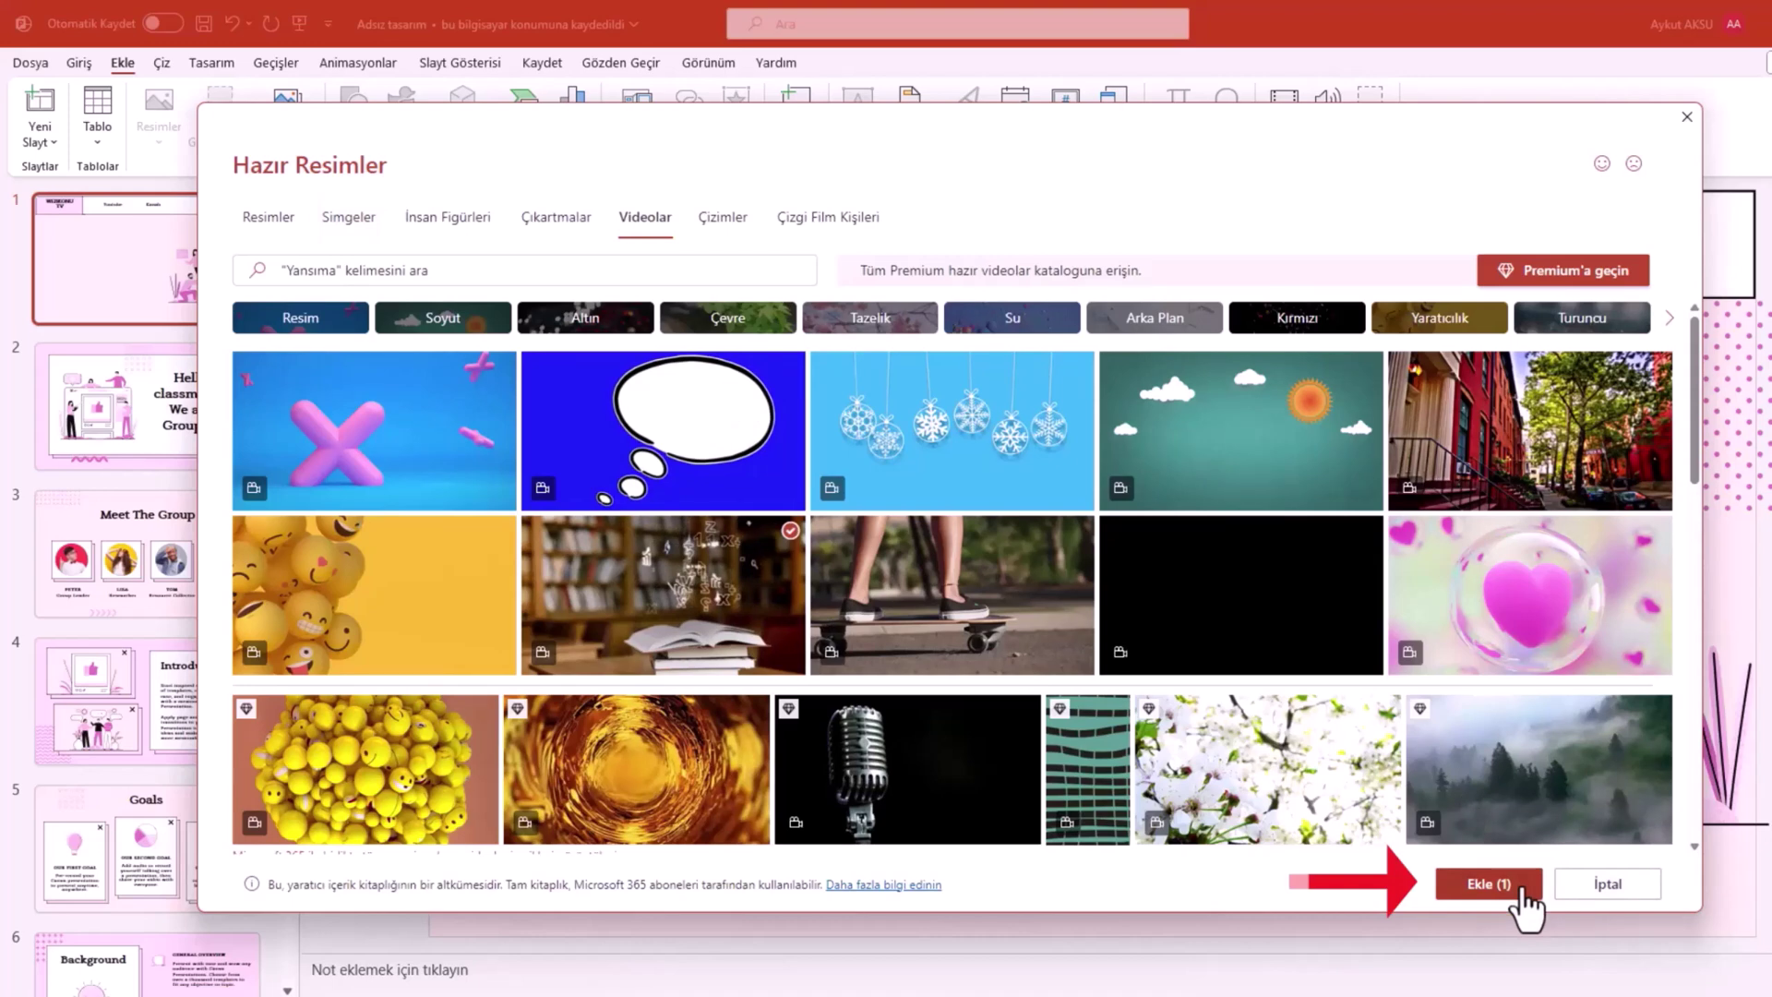
pyautogui.click(1488, 883)
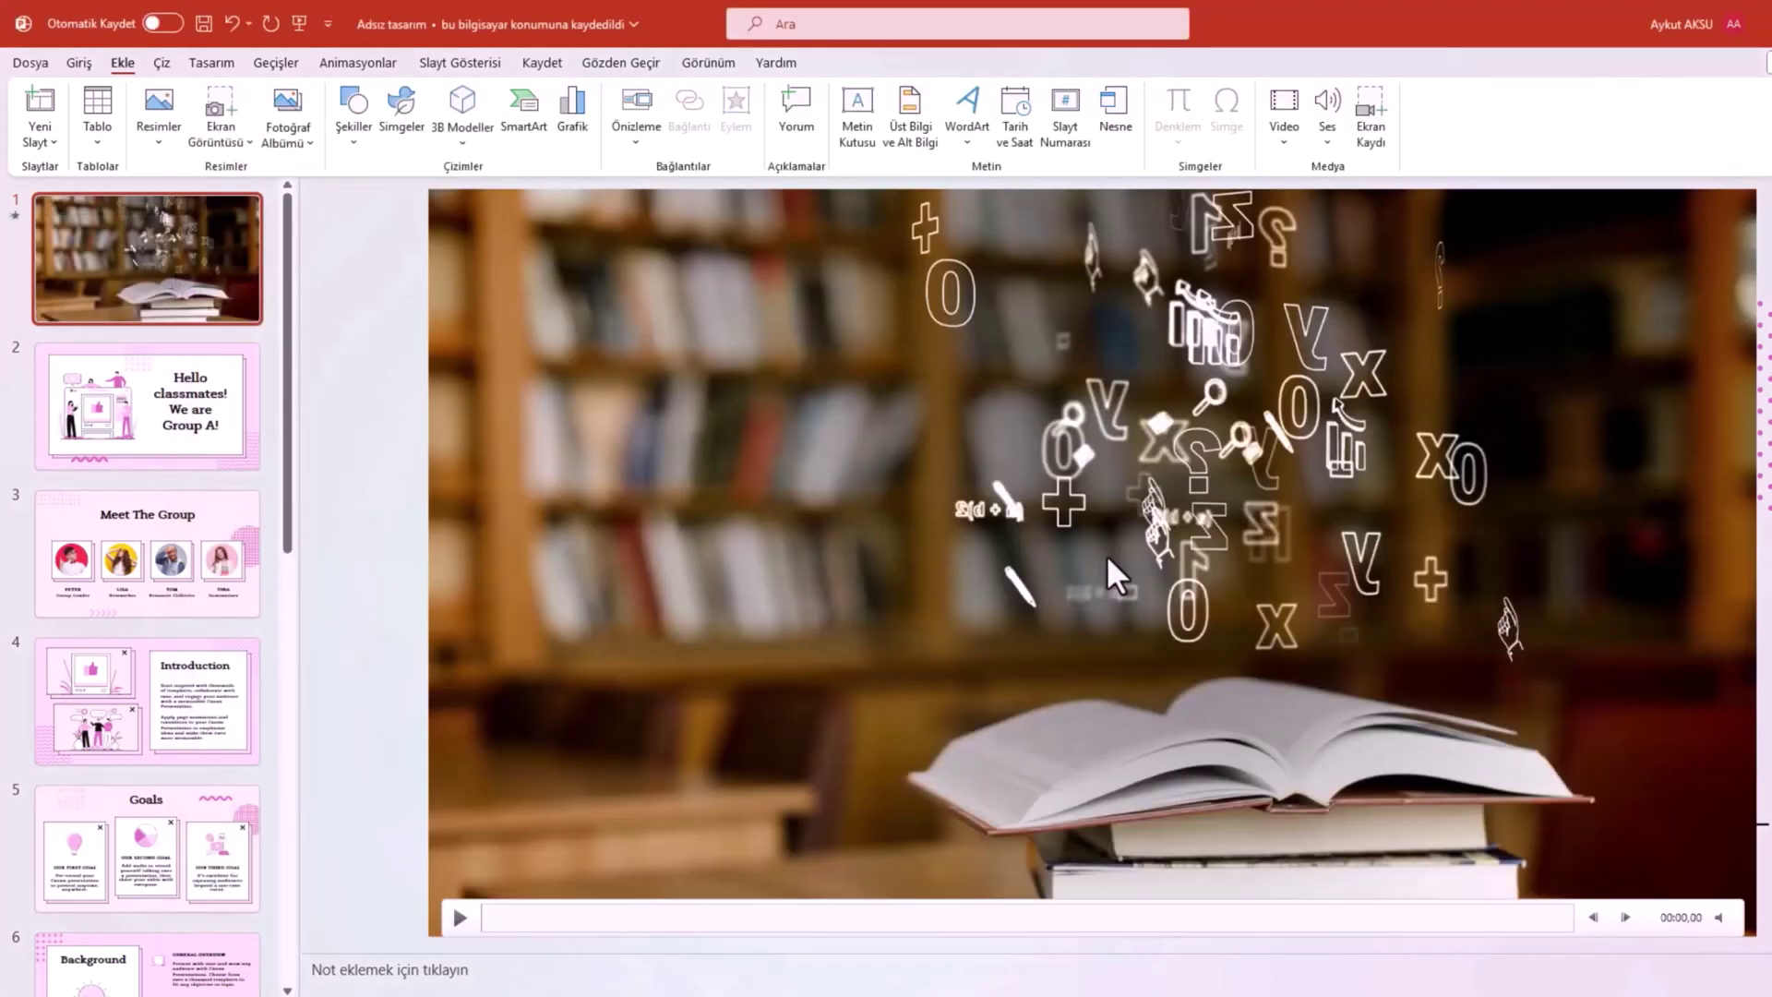
# Shrink the book video and place it below the header, left of the phone illustration
pyautogui.click(1593, 799)
pyautogui.moveTo(1751, 191); pyautogui.dragTo(1348, 381)
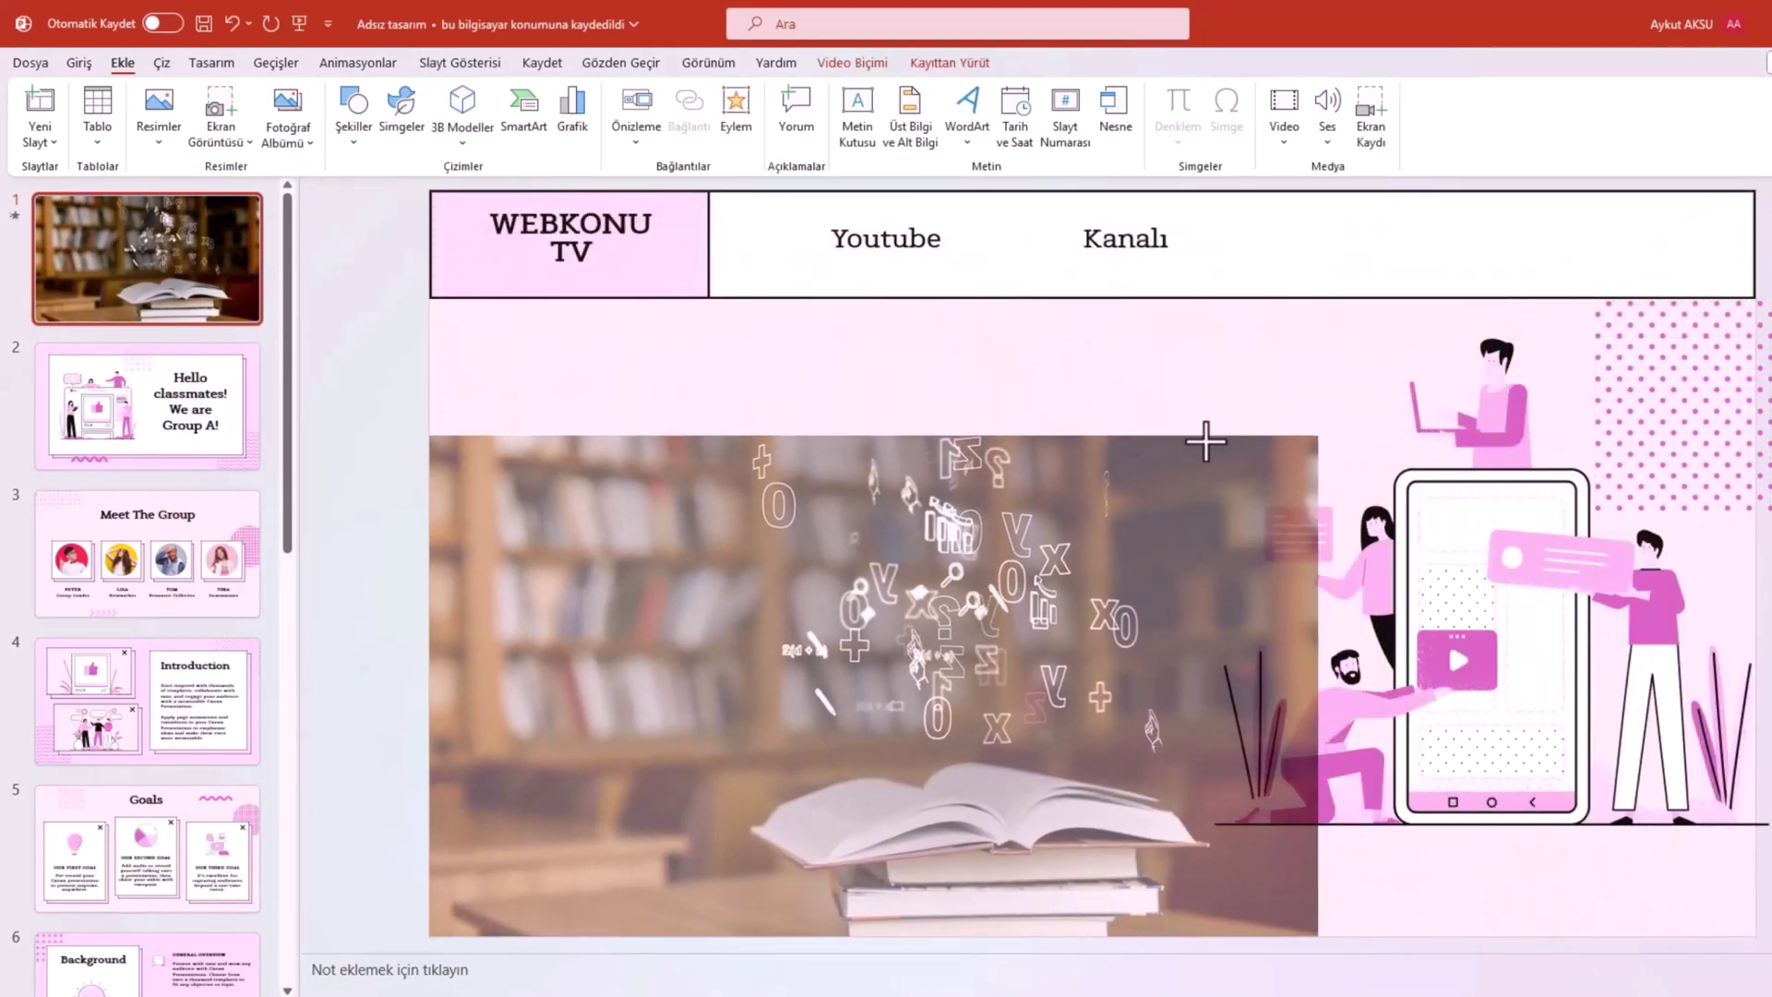
pyautogui.moveTo(1348, 381); pyautogui.dragTo(1065, 502)
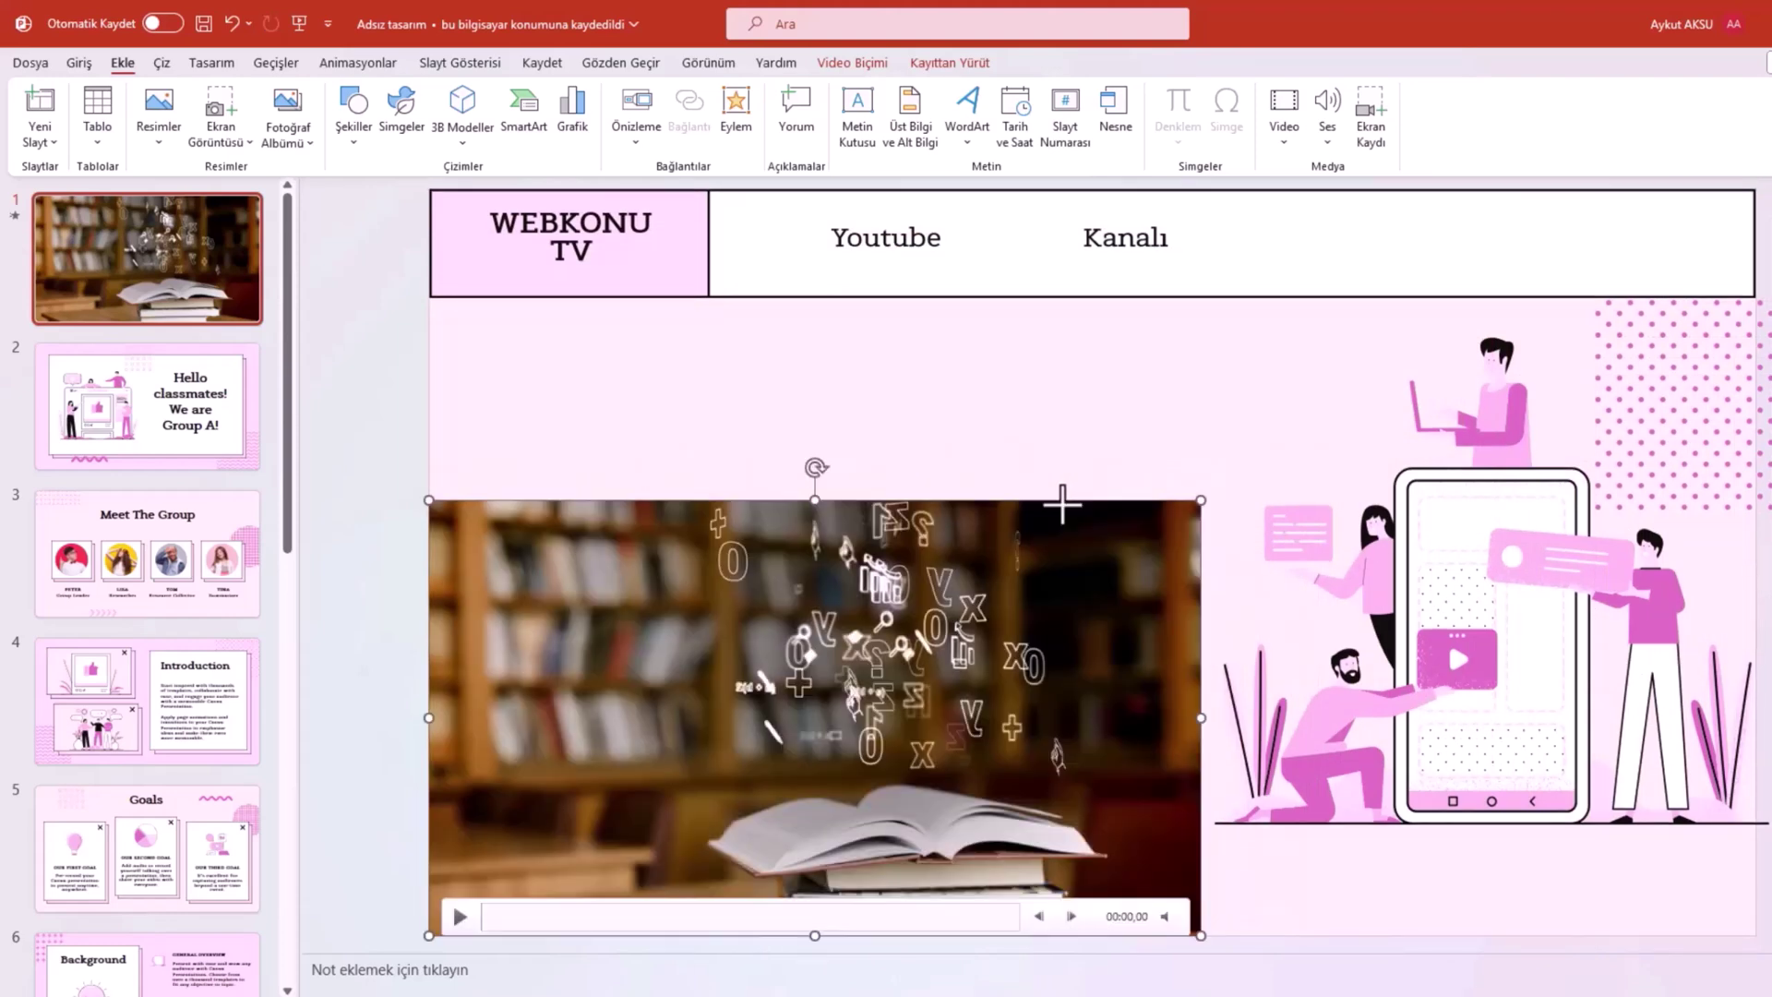
pyautogui.moveTo(1022, 667); pyautogui.dragTo(1016, 586)
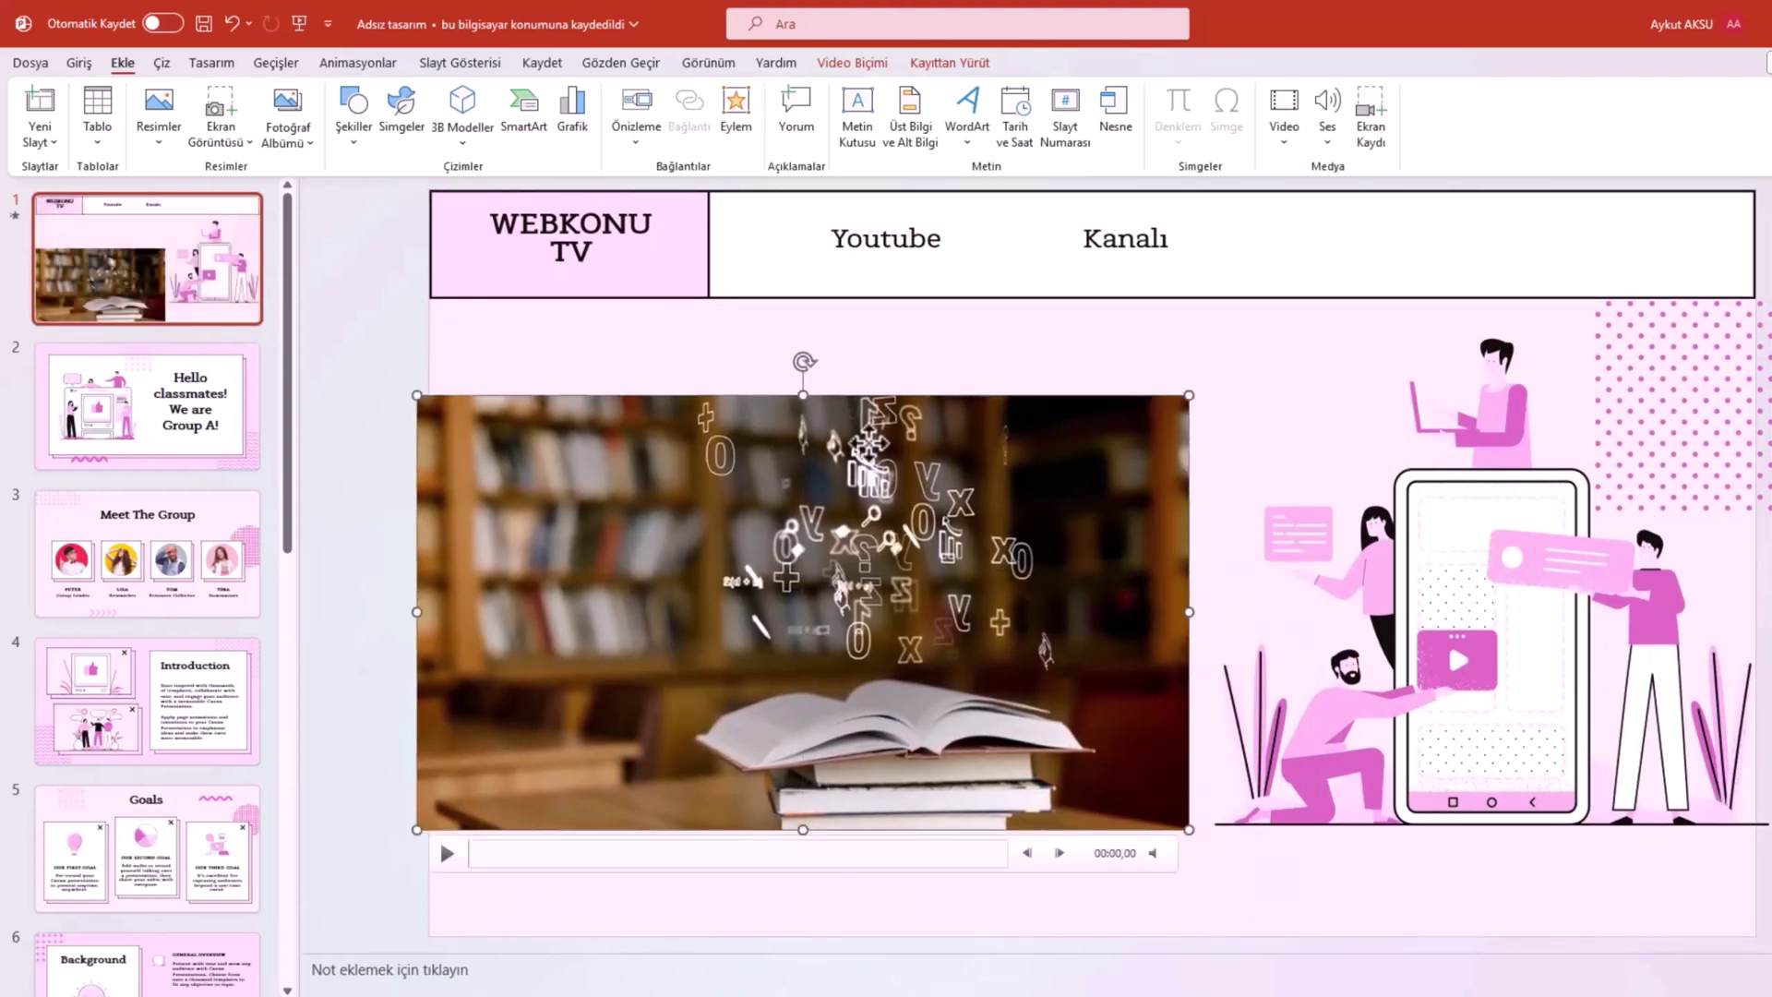
pyautogui.moveTo(507, 724); pyautogui.dragTo(518, 693)
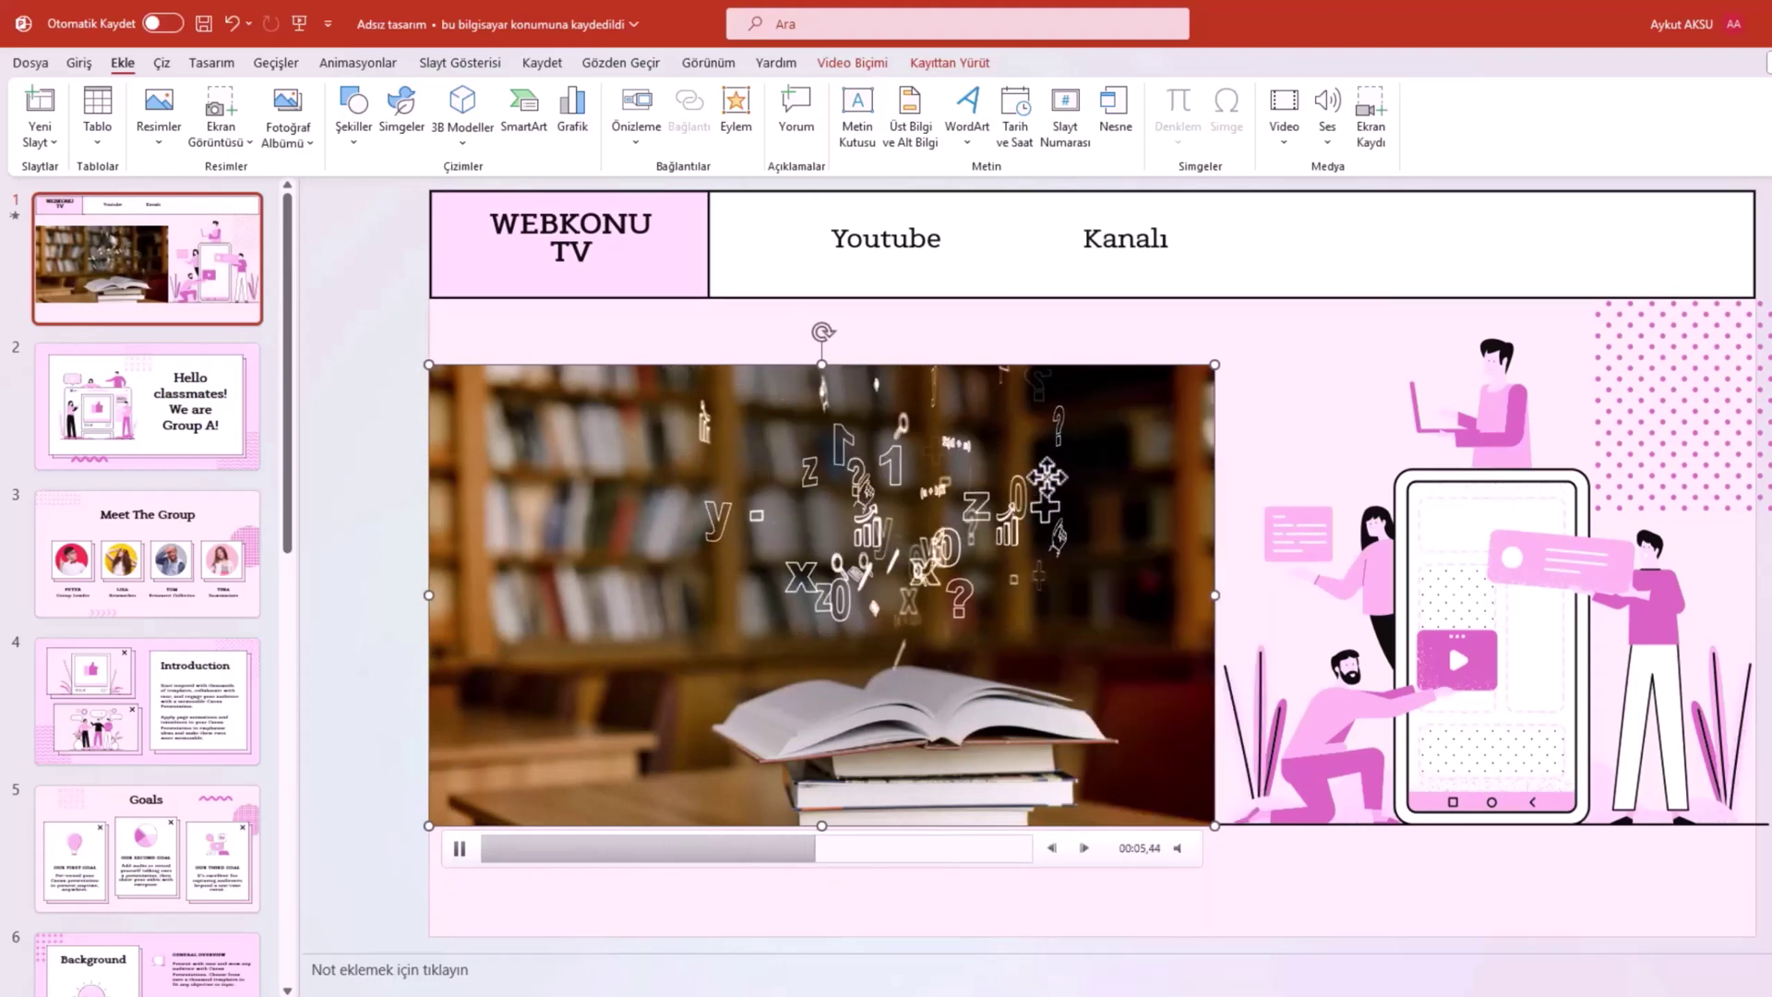
# Choose the book video's Başlat playback start option from its mini toolbar
pyautogui.rightClick(1046, 477)
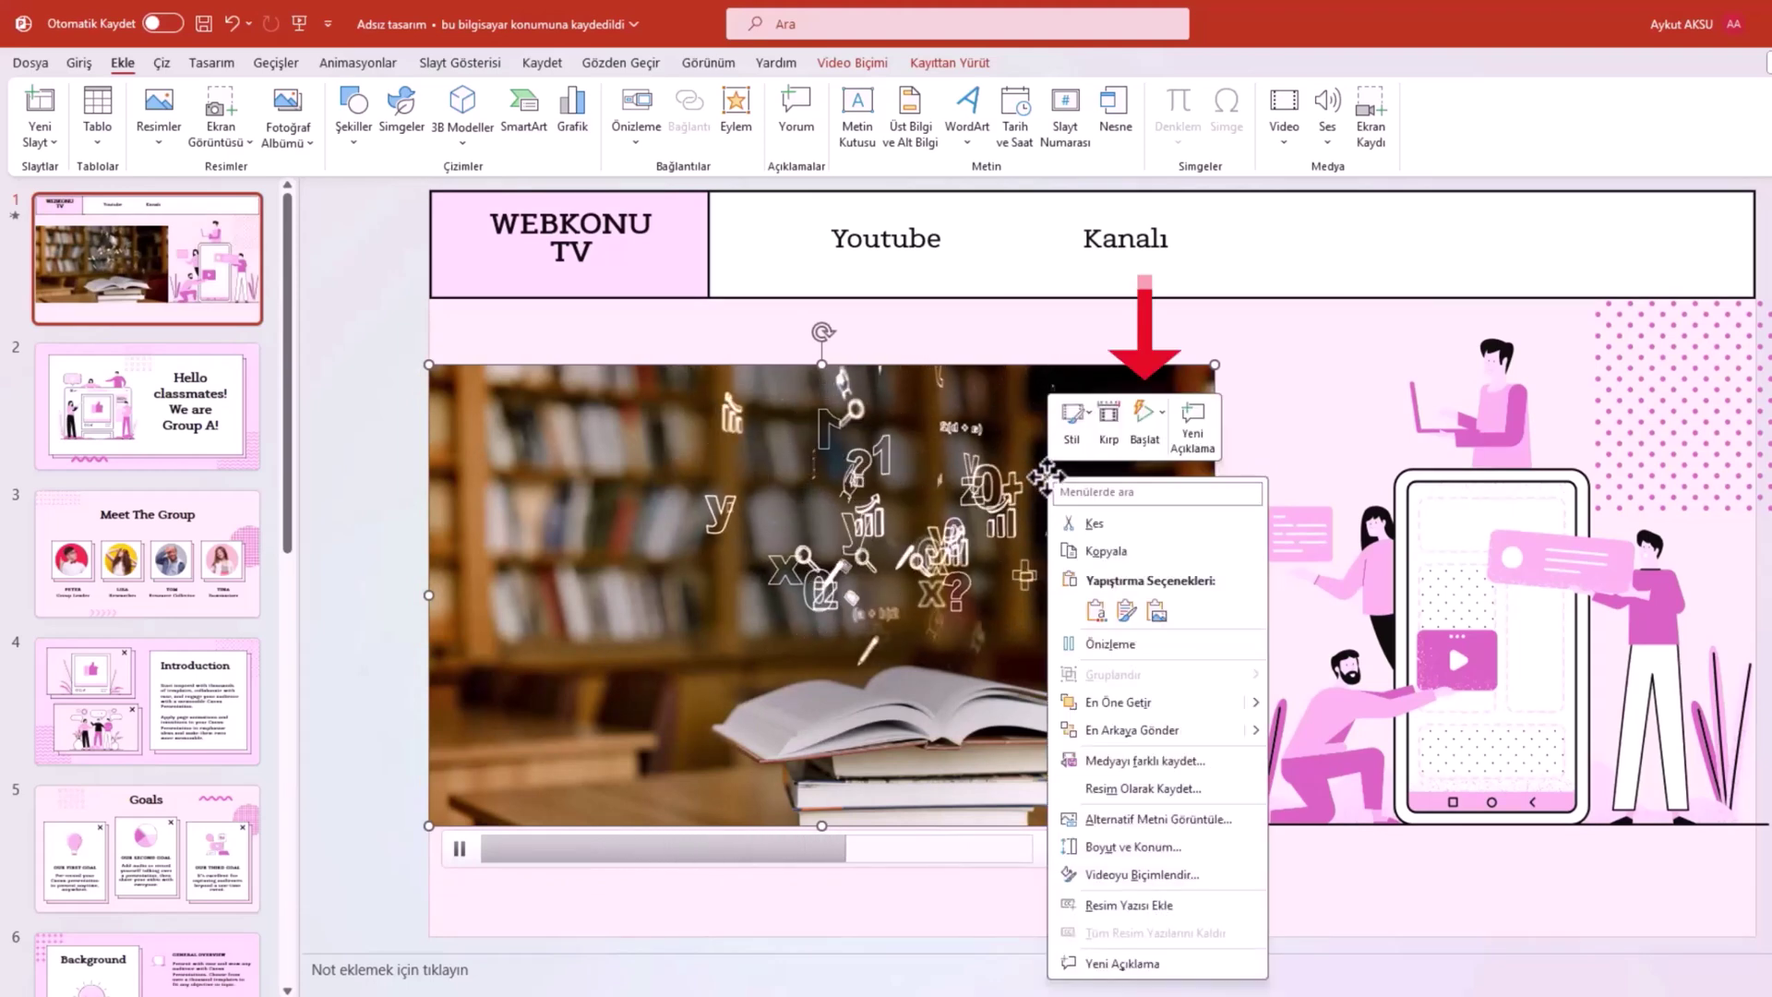
pyautogui.click(1165, 419)
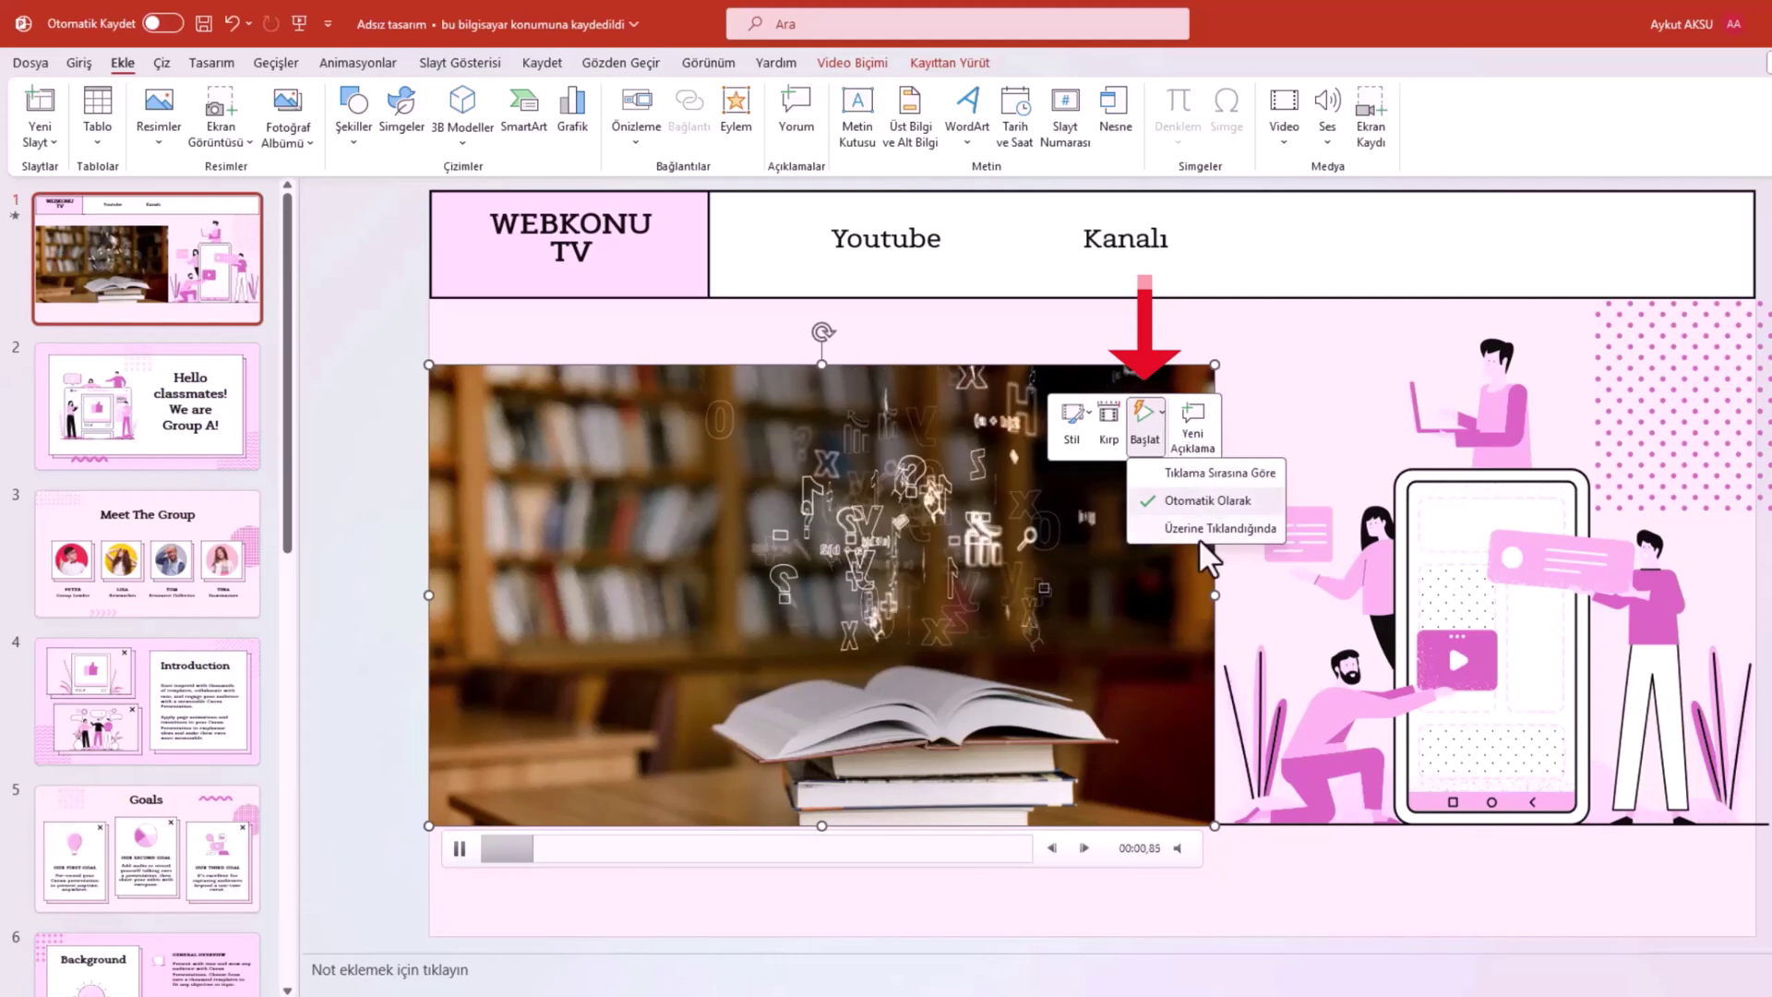
pyautogui.click(1205, 479)
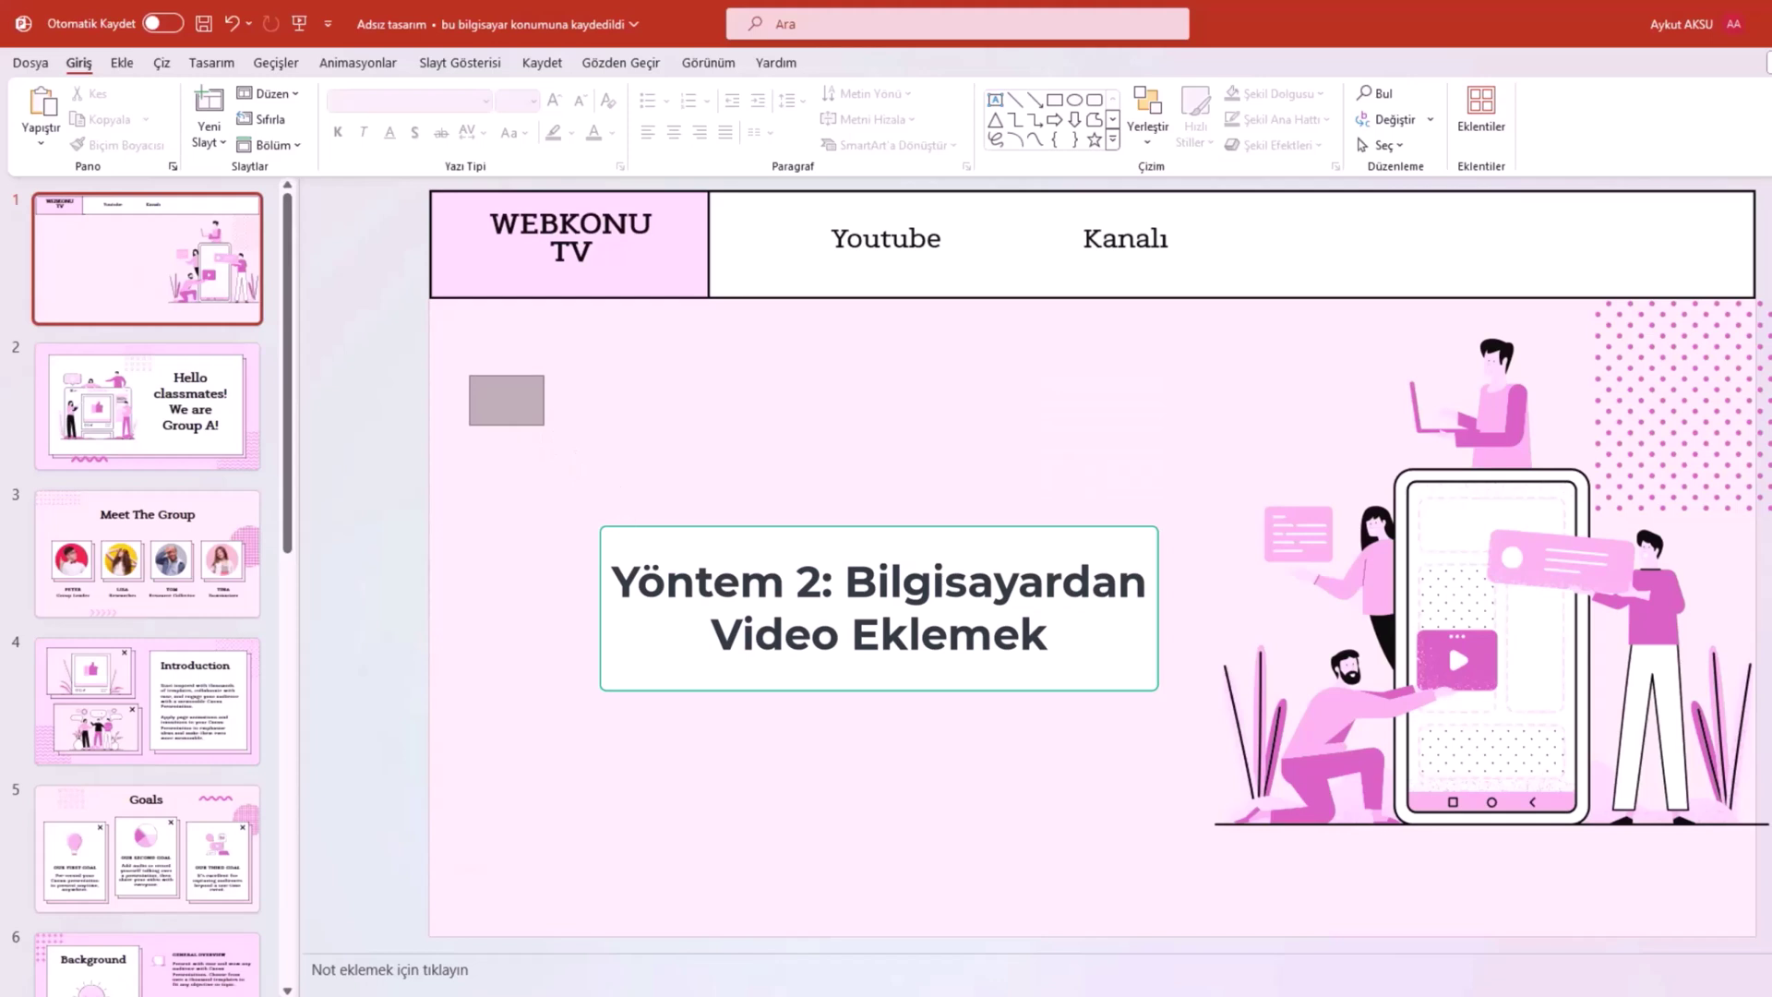
# Open the Video Ekle file dialog through Ekle > Video > Bu Cihaz
pyautogui.moveTo(545, 426); pyautogui.dragTo(1176, 855)
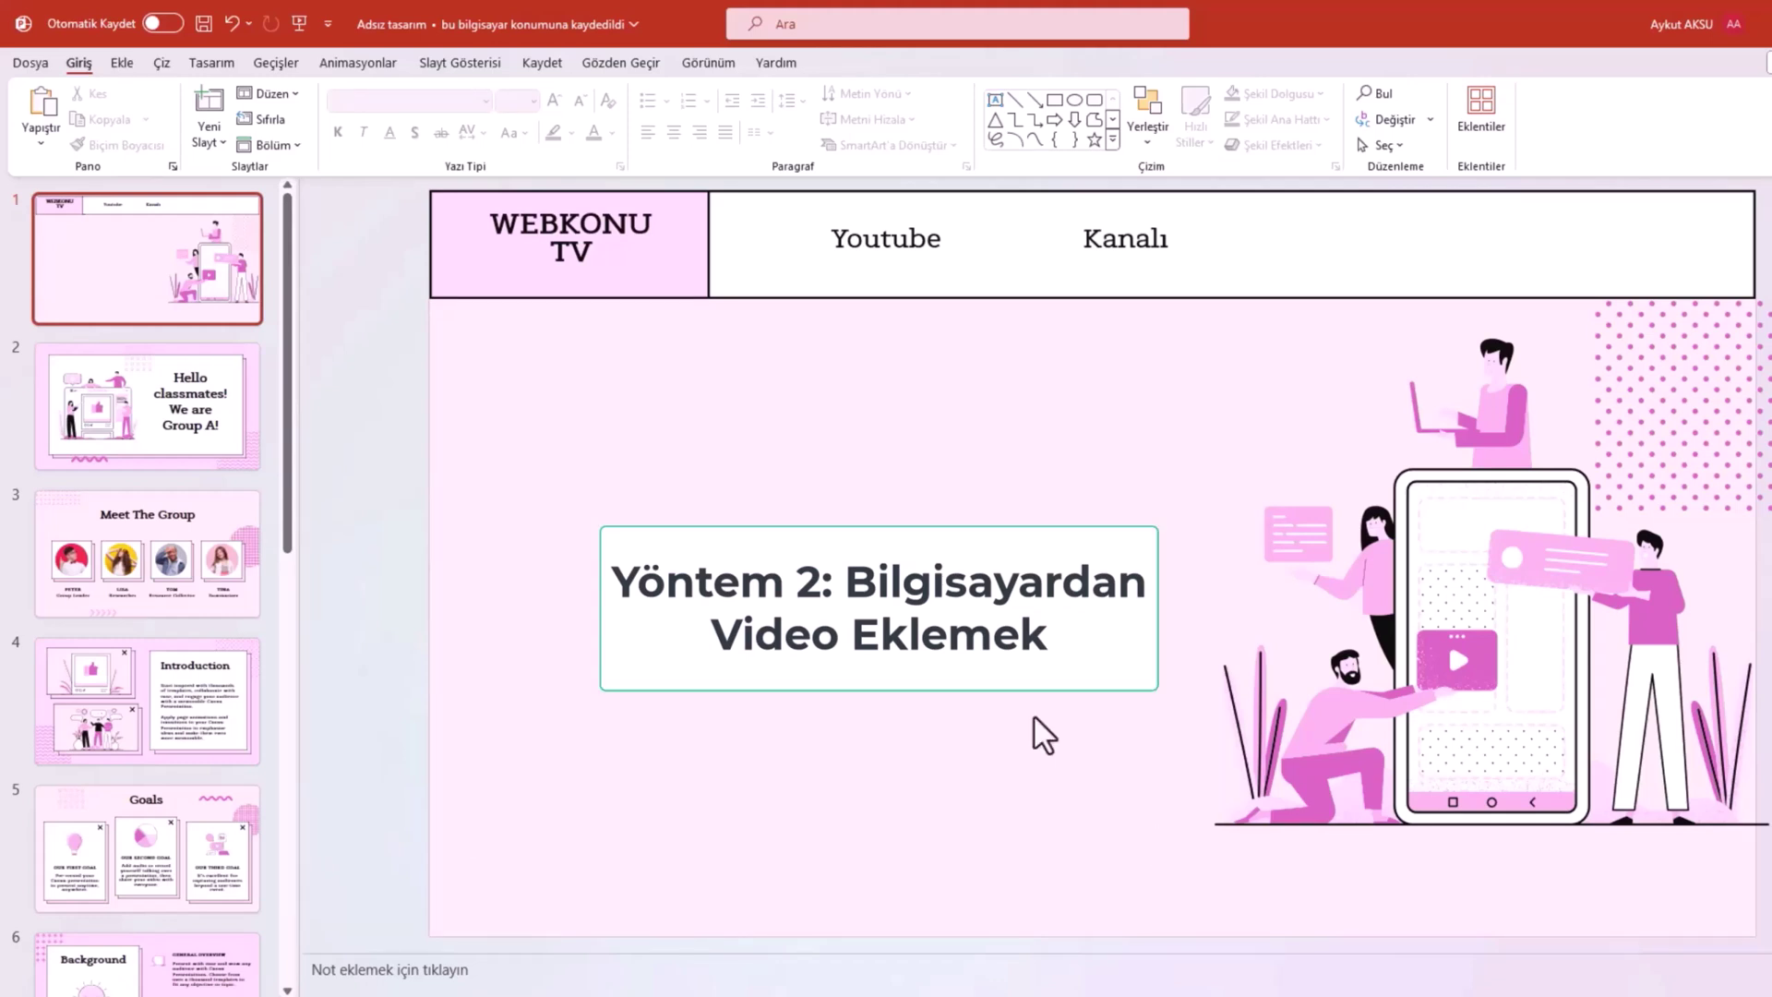
pyautogui.click(123, 61)
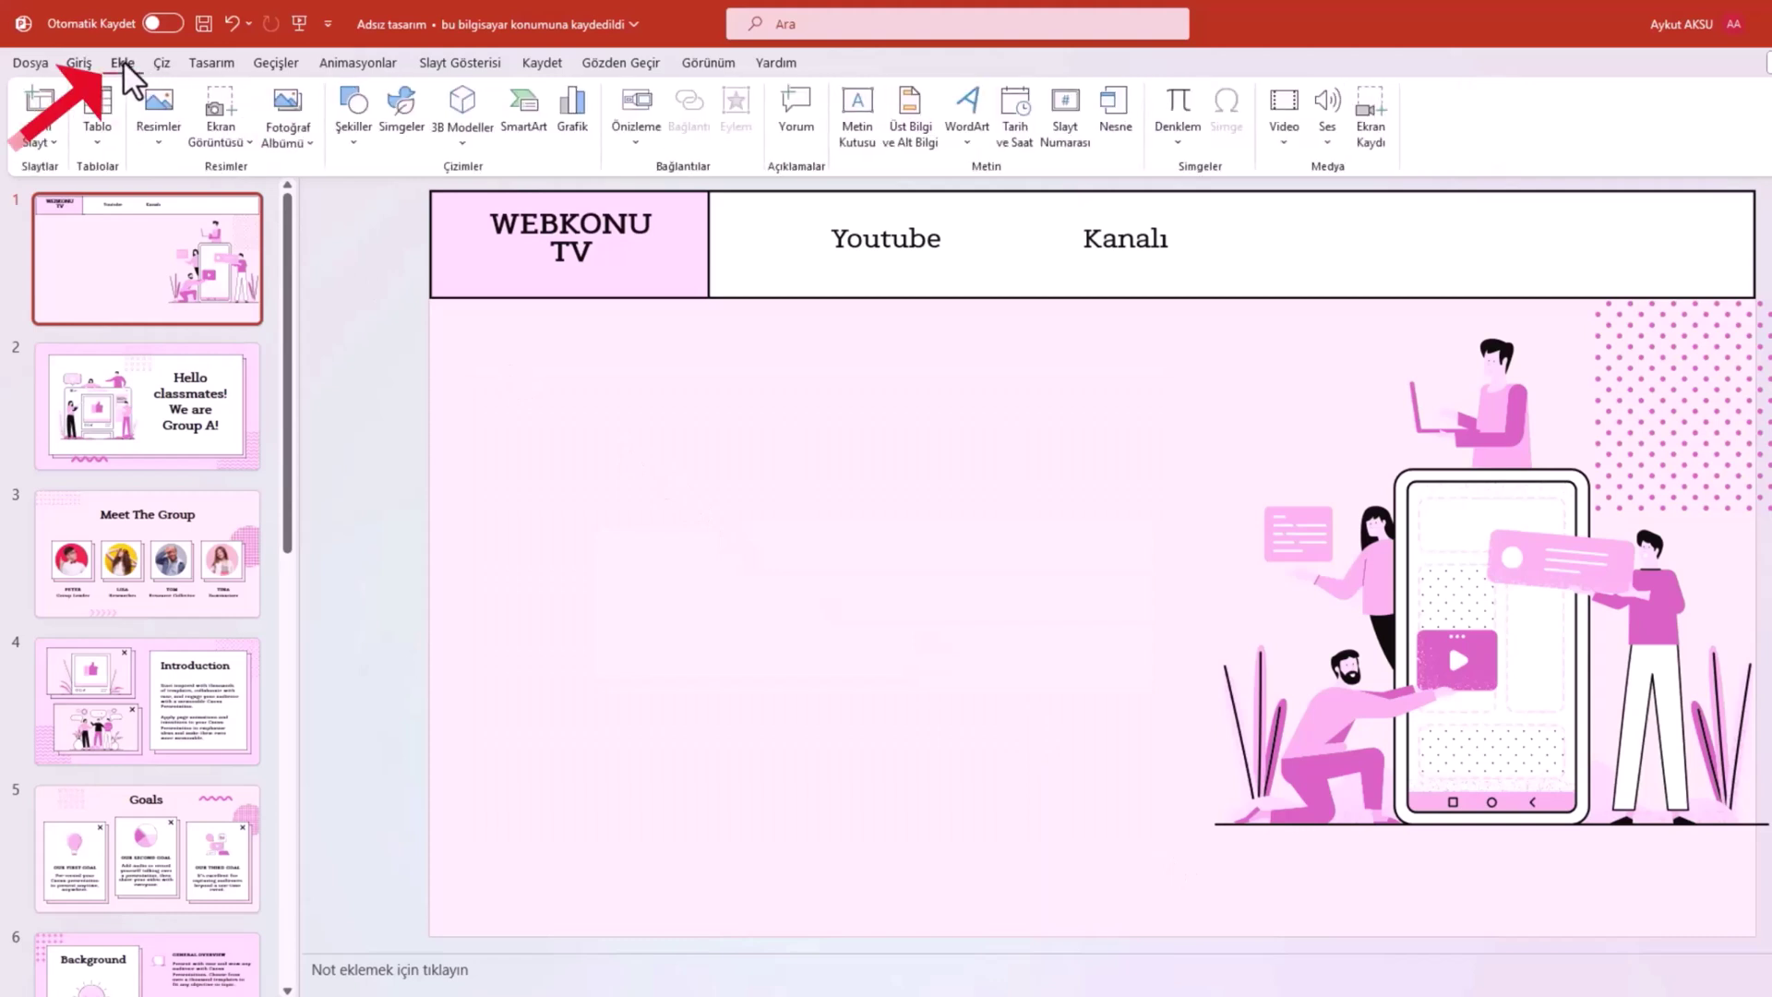
pyautogui.click(1285, 134)
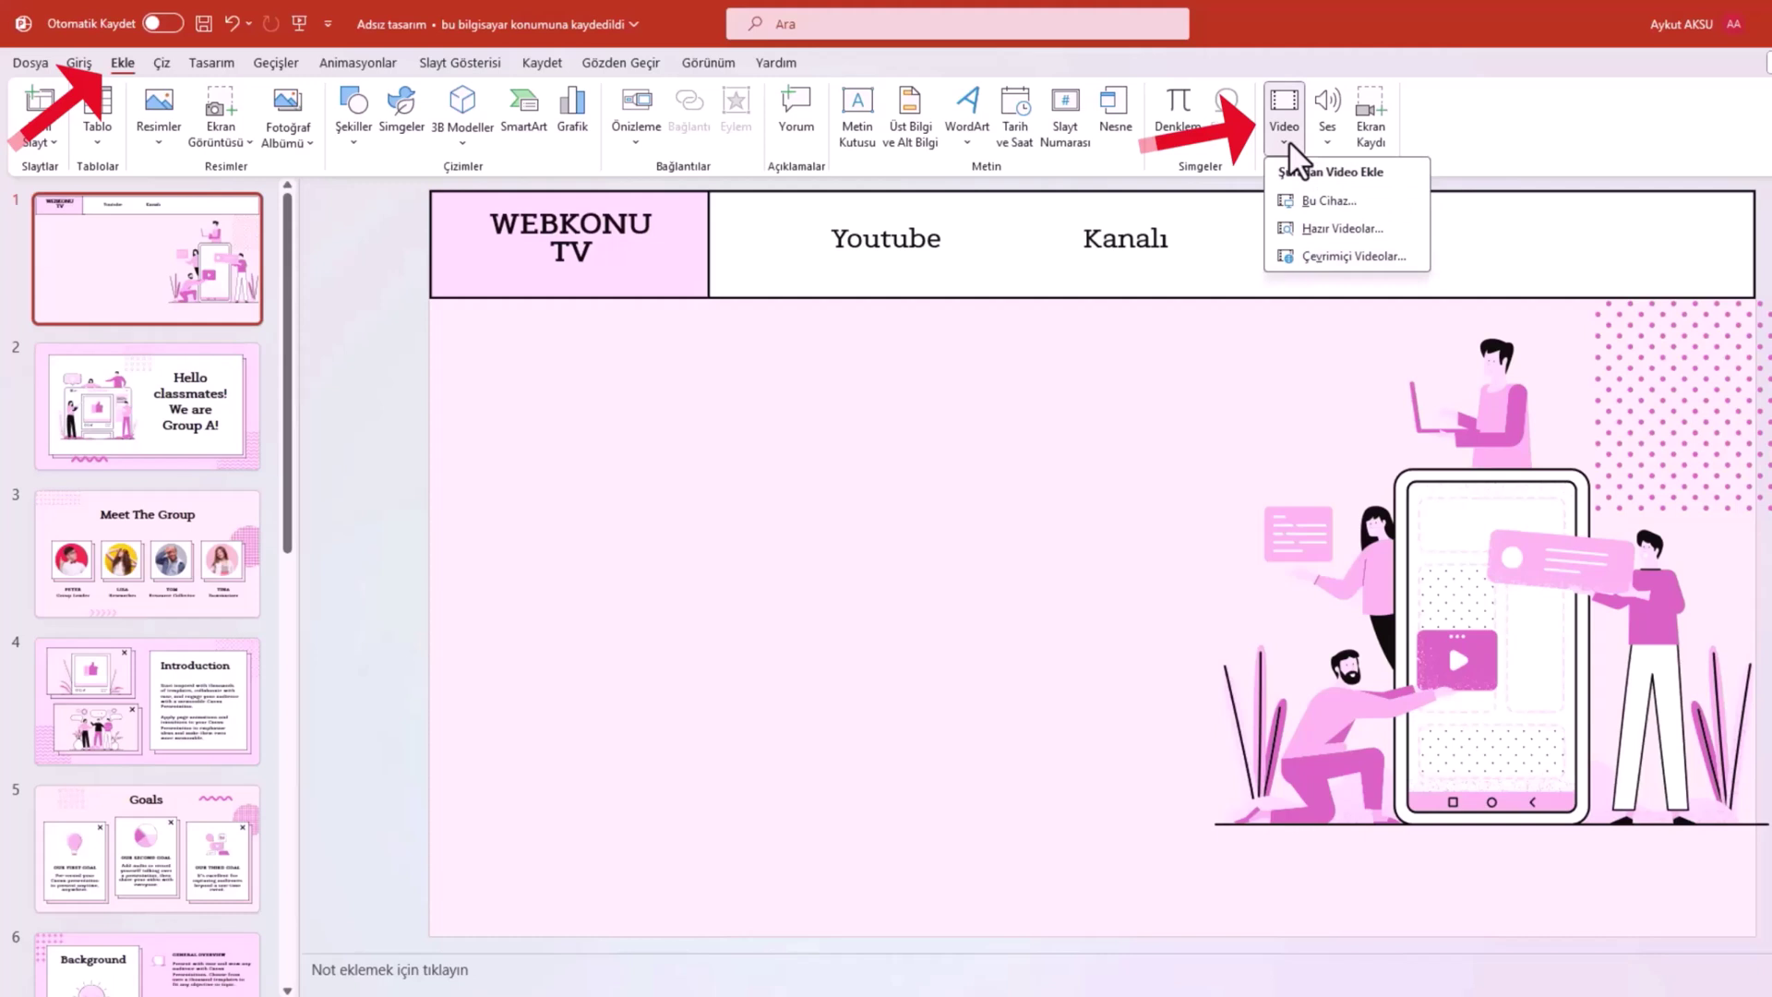
pyautogui.click(1389, 201)
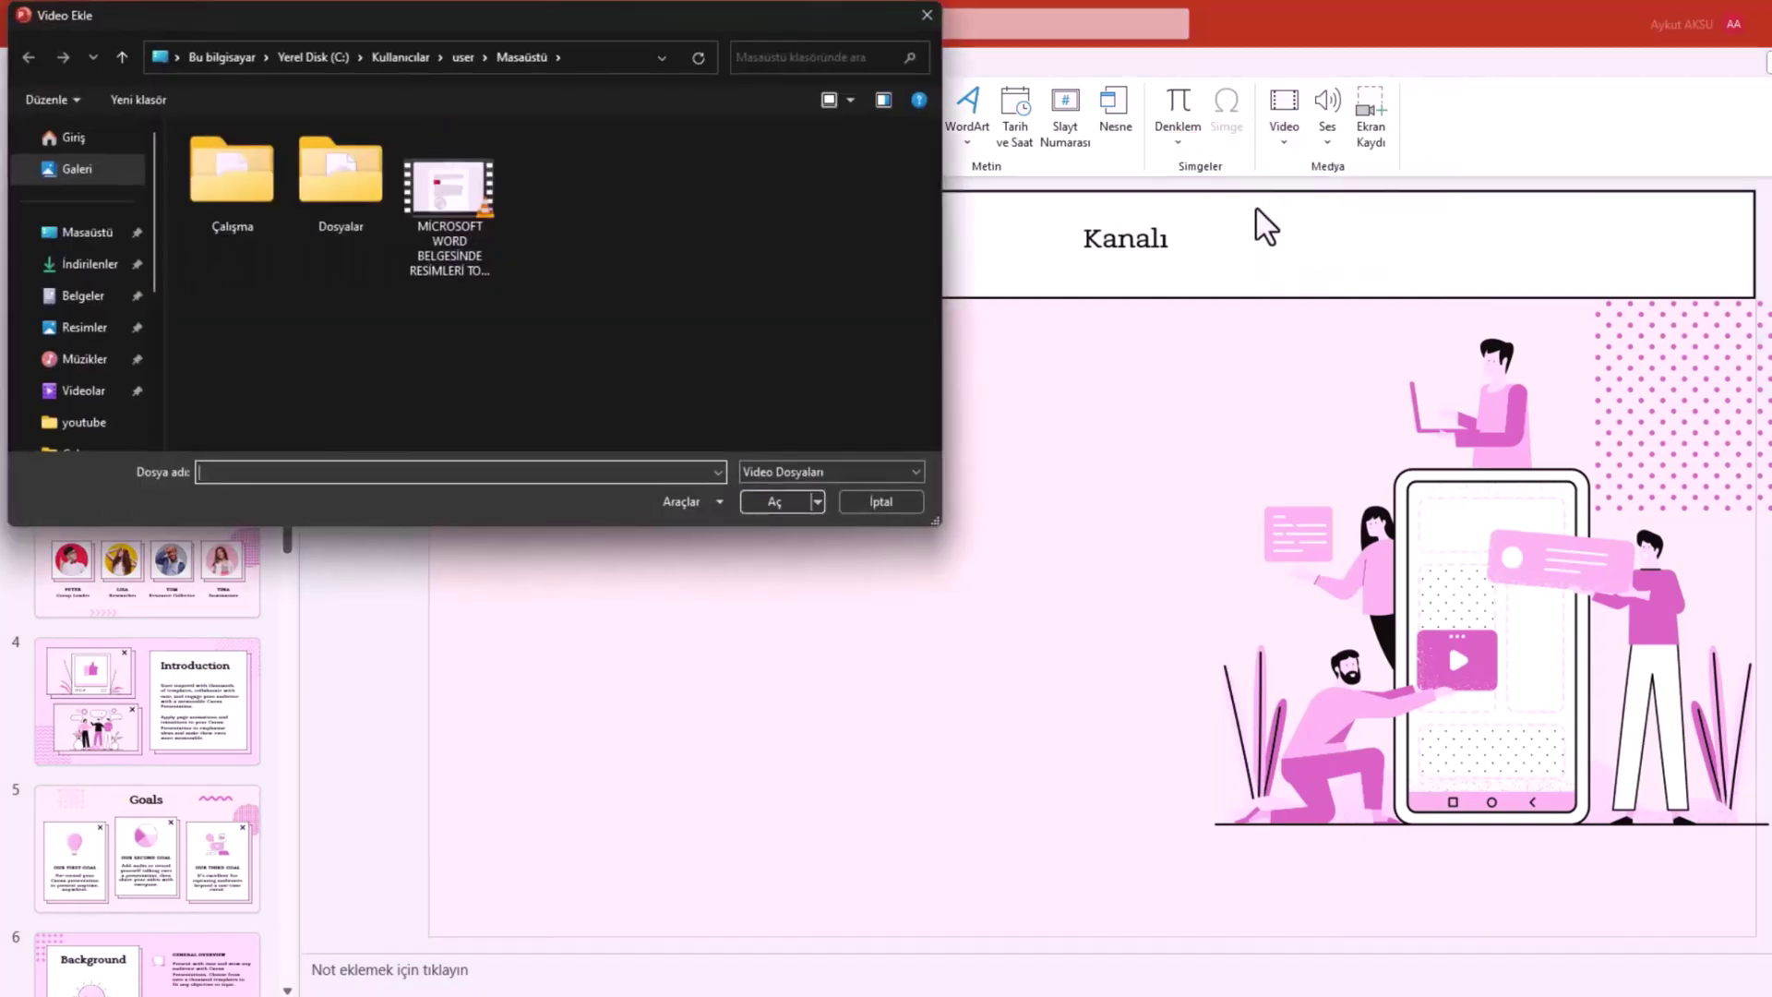
# Insert the Word-images tutorial video and shrink it to fit left of the illustration
pyautogui.doubleClick(467, 201)
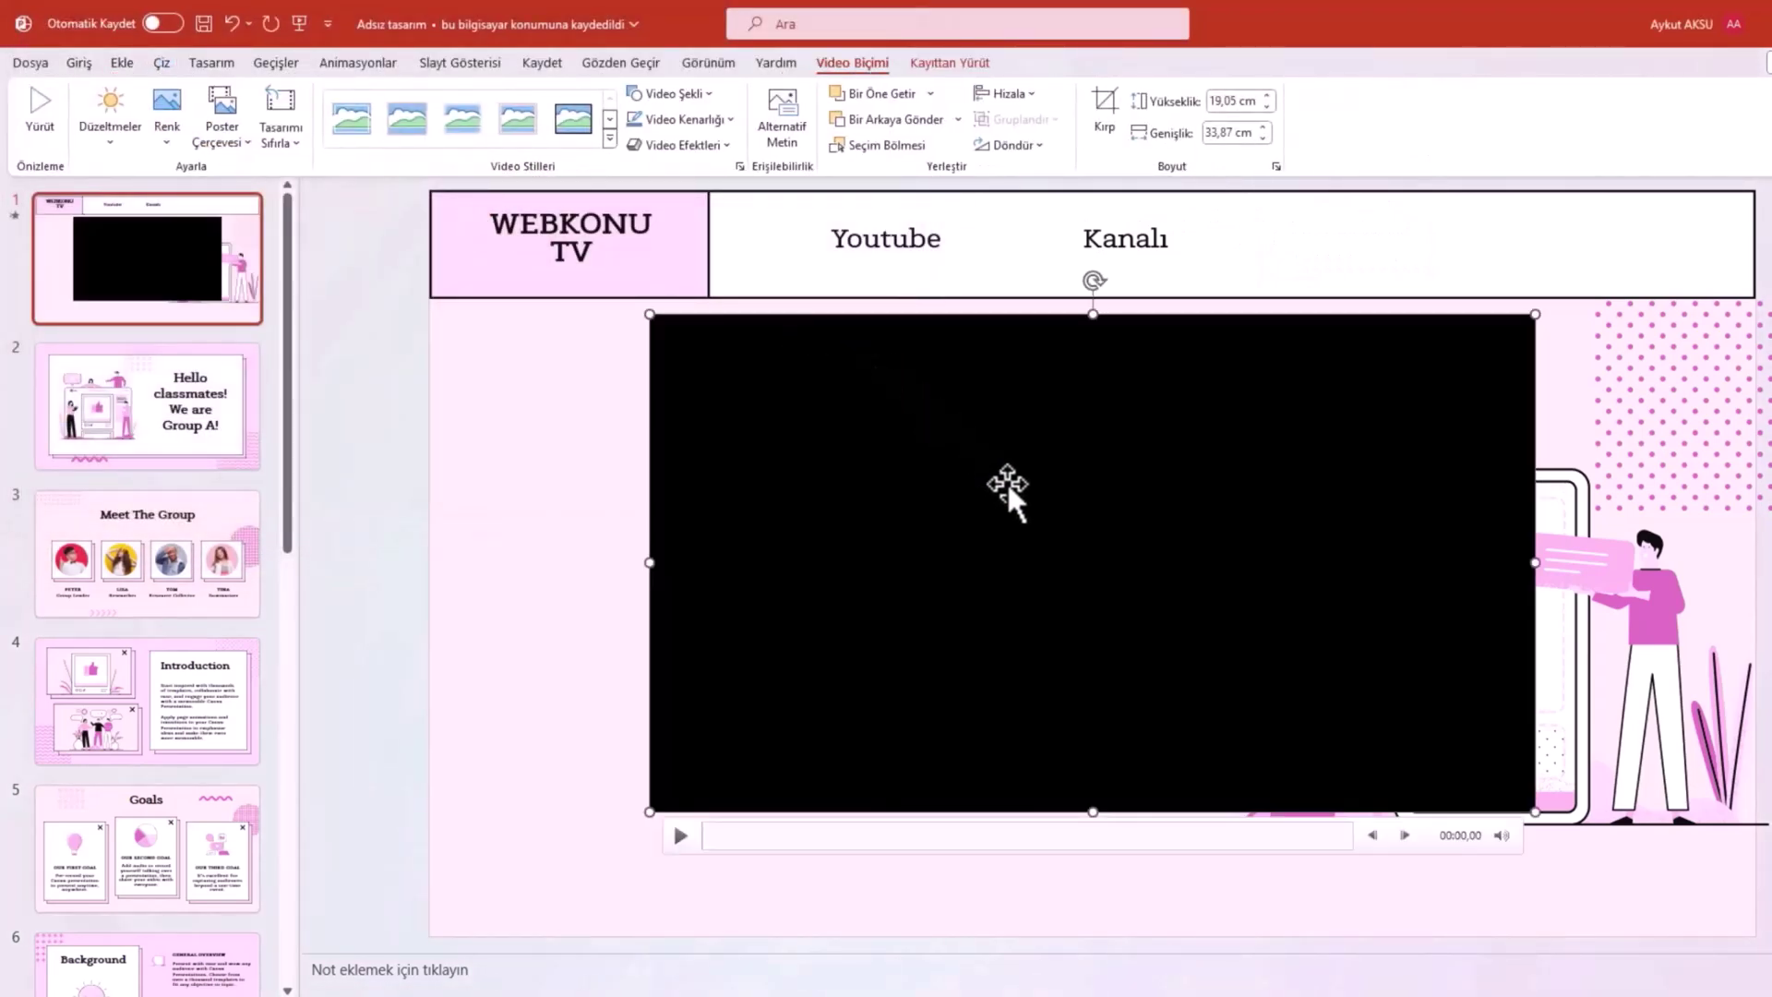
pyautogui.moveTo(1009, 495); pyautogui.dragTo(794, 506)
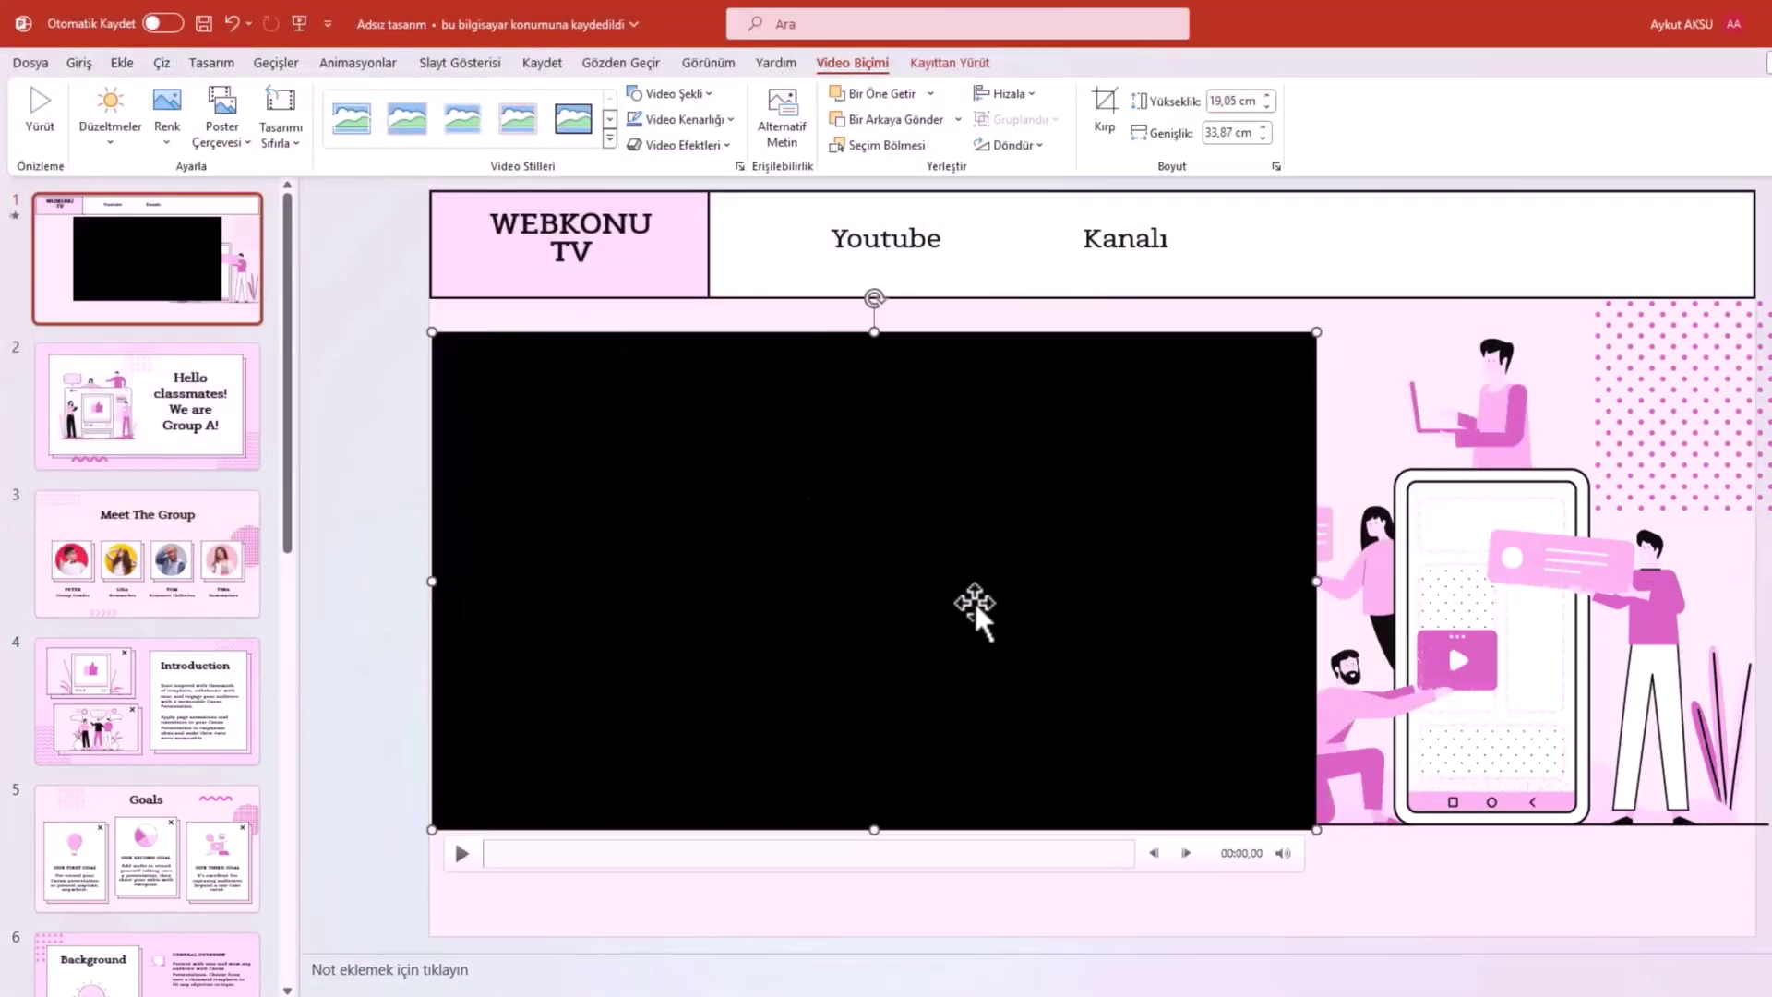
pyautogui.moveTo(1318, 829); pyautogui.dragTo(1178, 780)
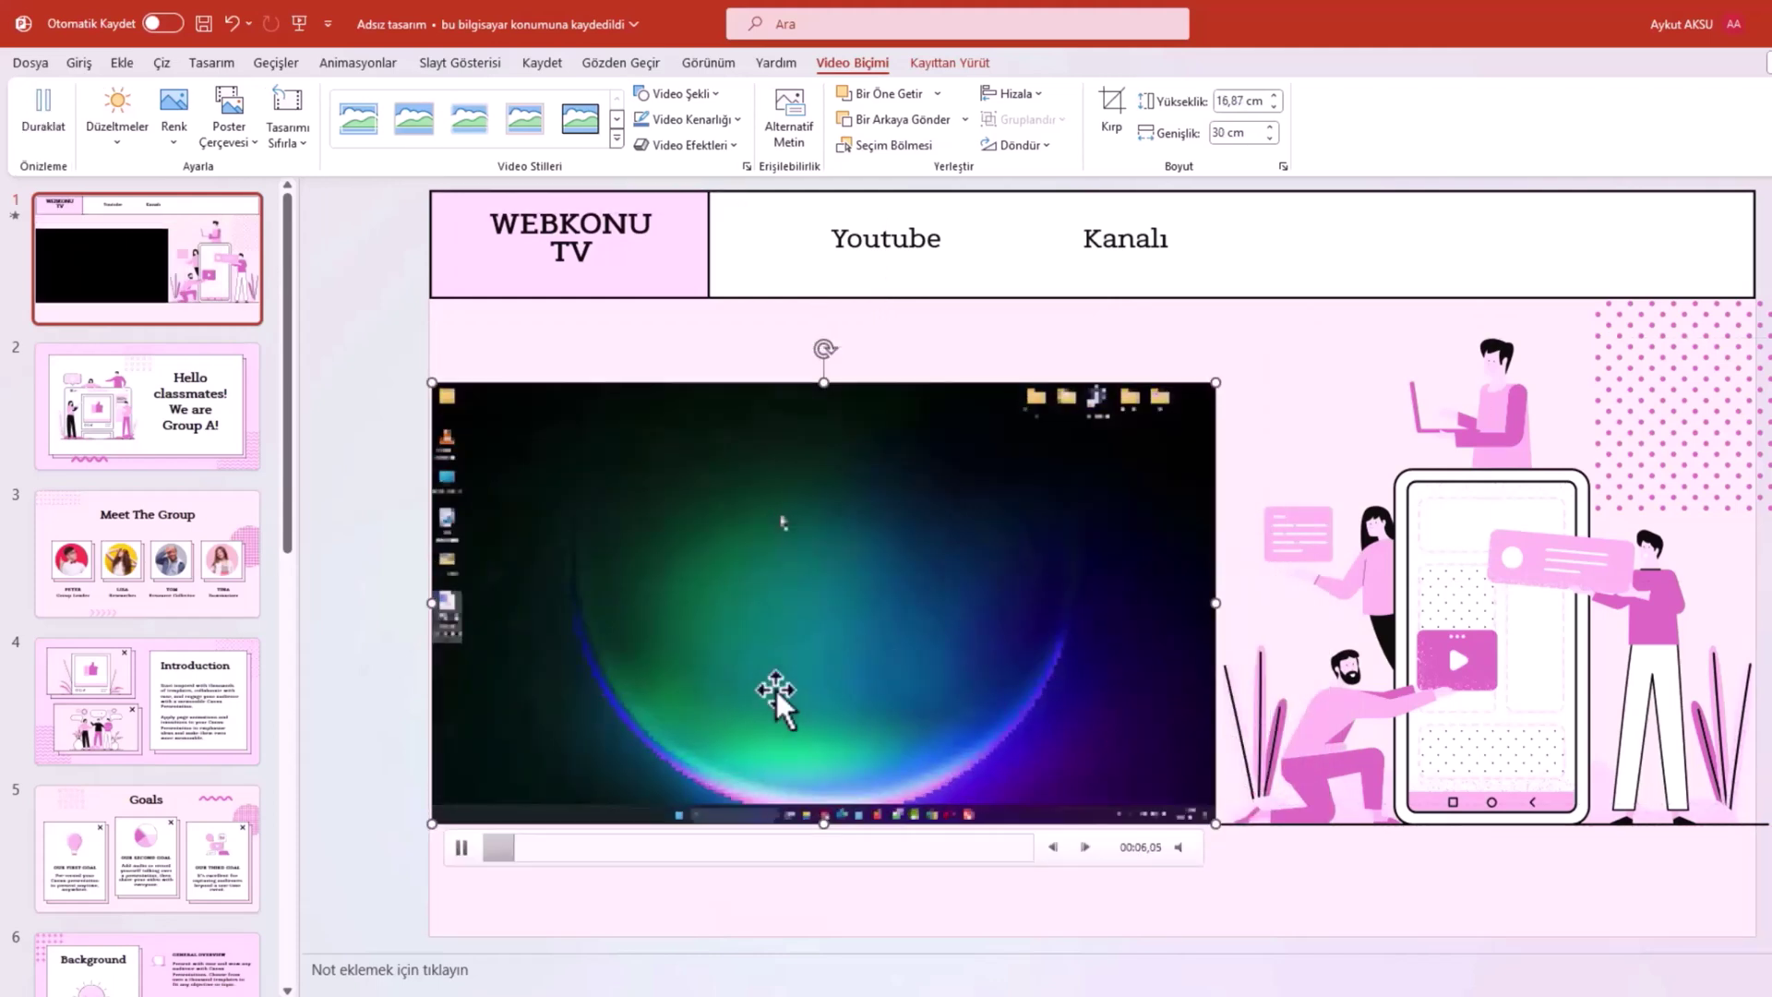
# Set the video's Başlat option to Otomatik Olarak and confirm the setting
pyautogui.rightClick(999, 500)
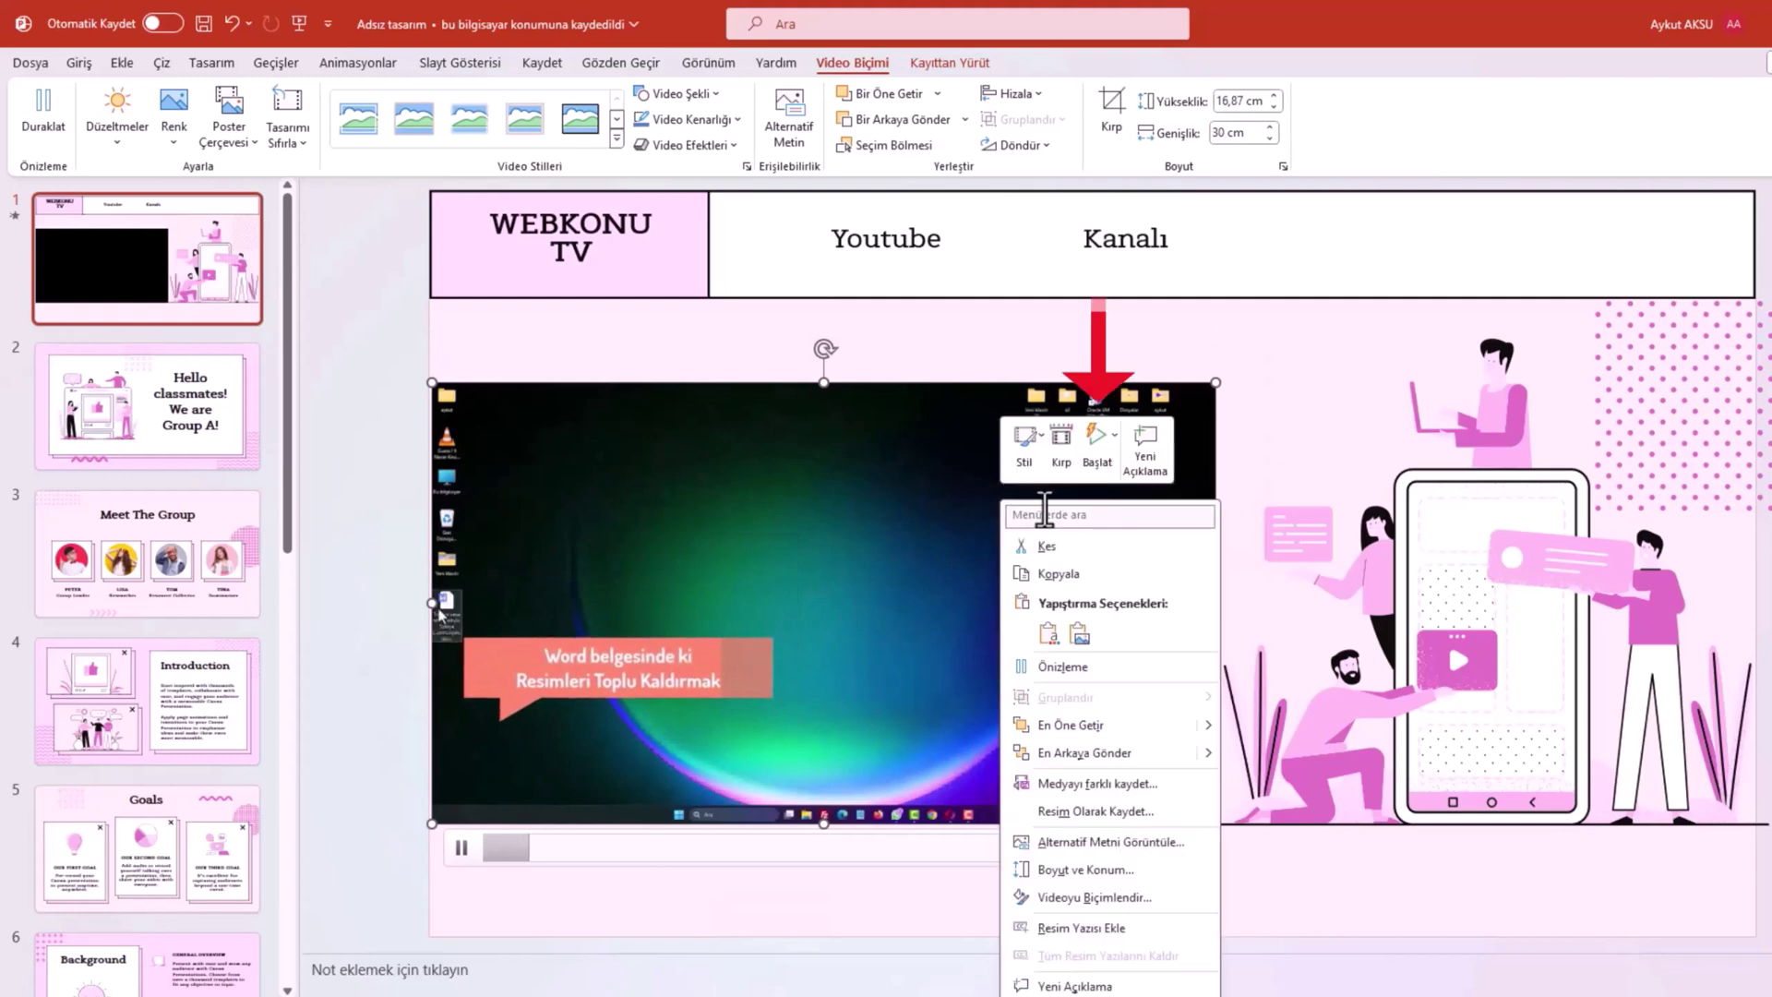
pyautogui.click(1115, 438)
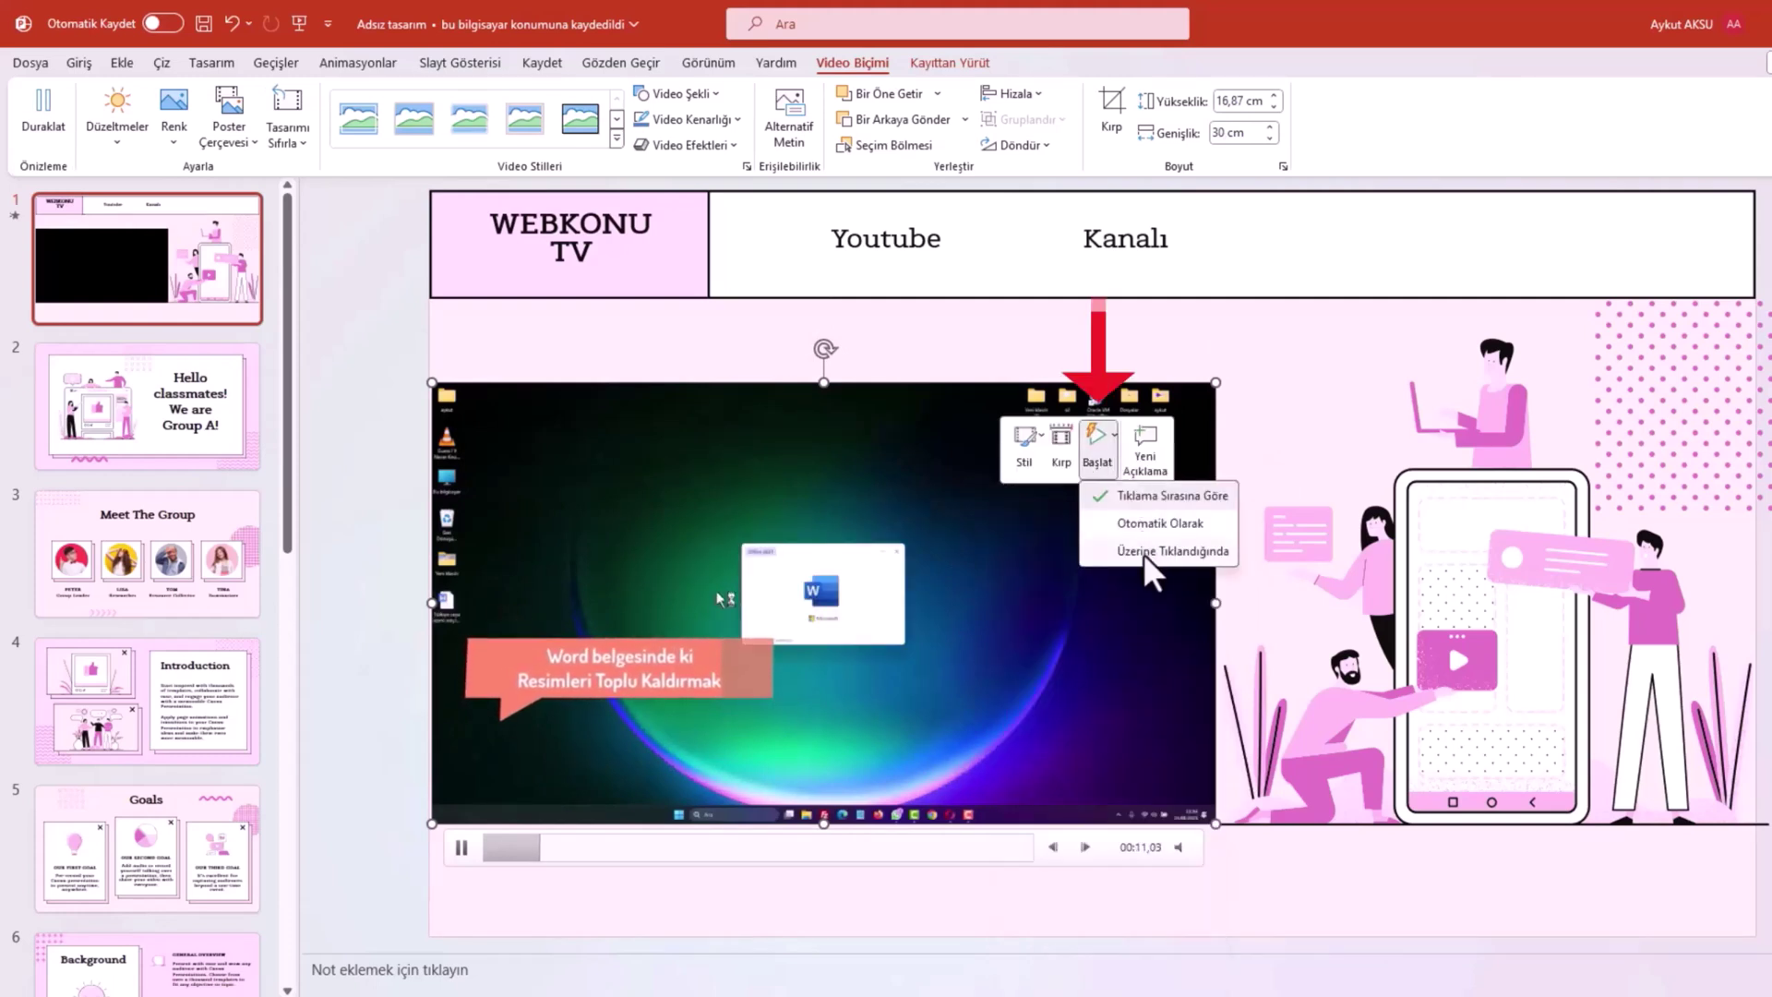
pyautogui.click(1144, 522)
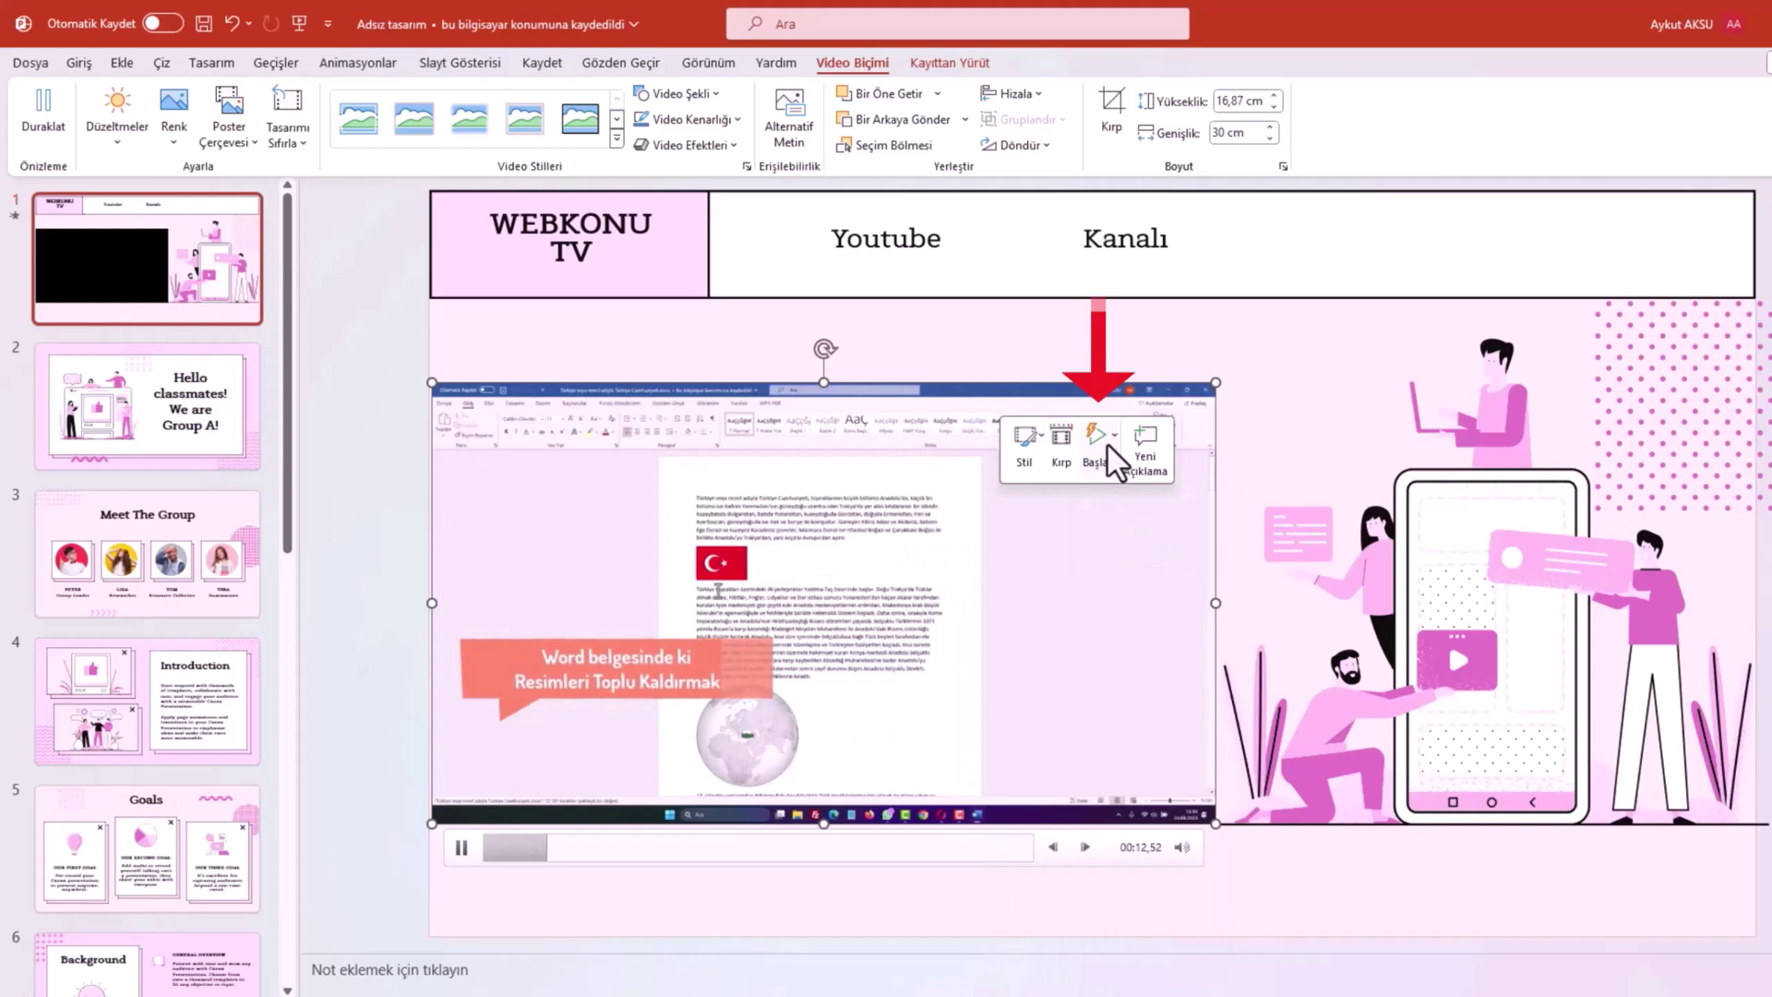
pyautogui.click(1111, 443)
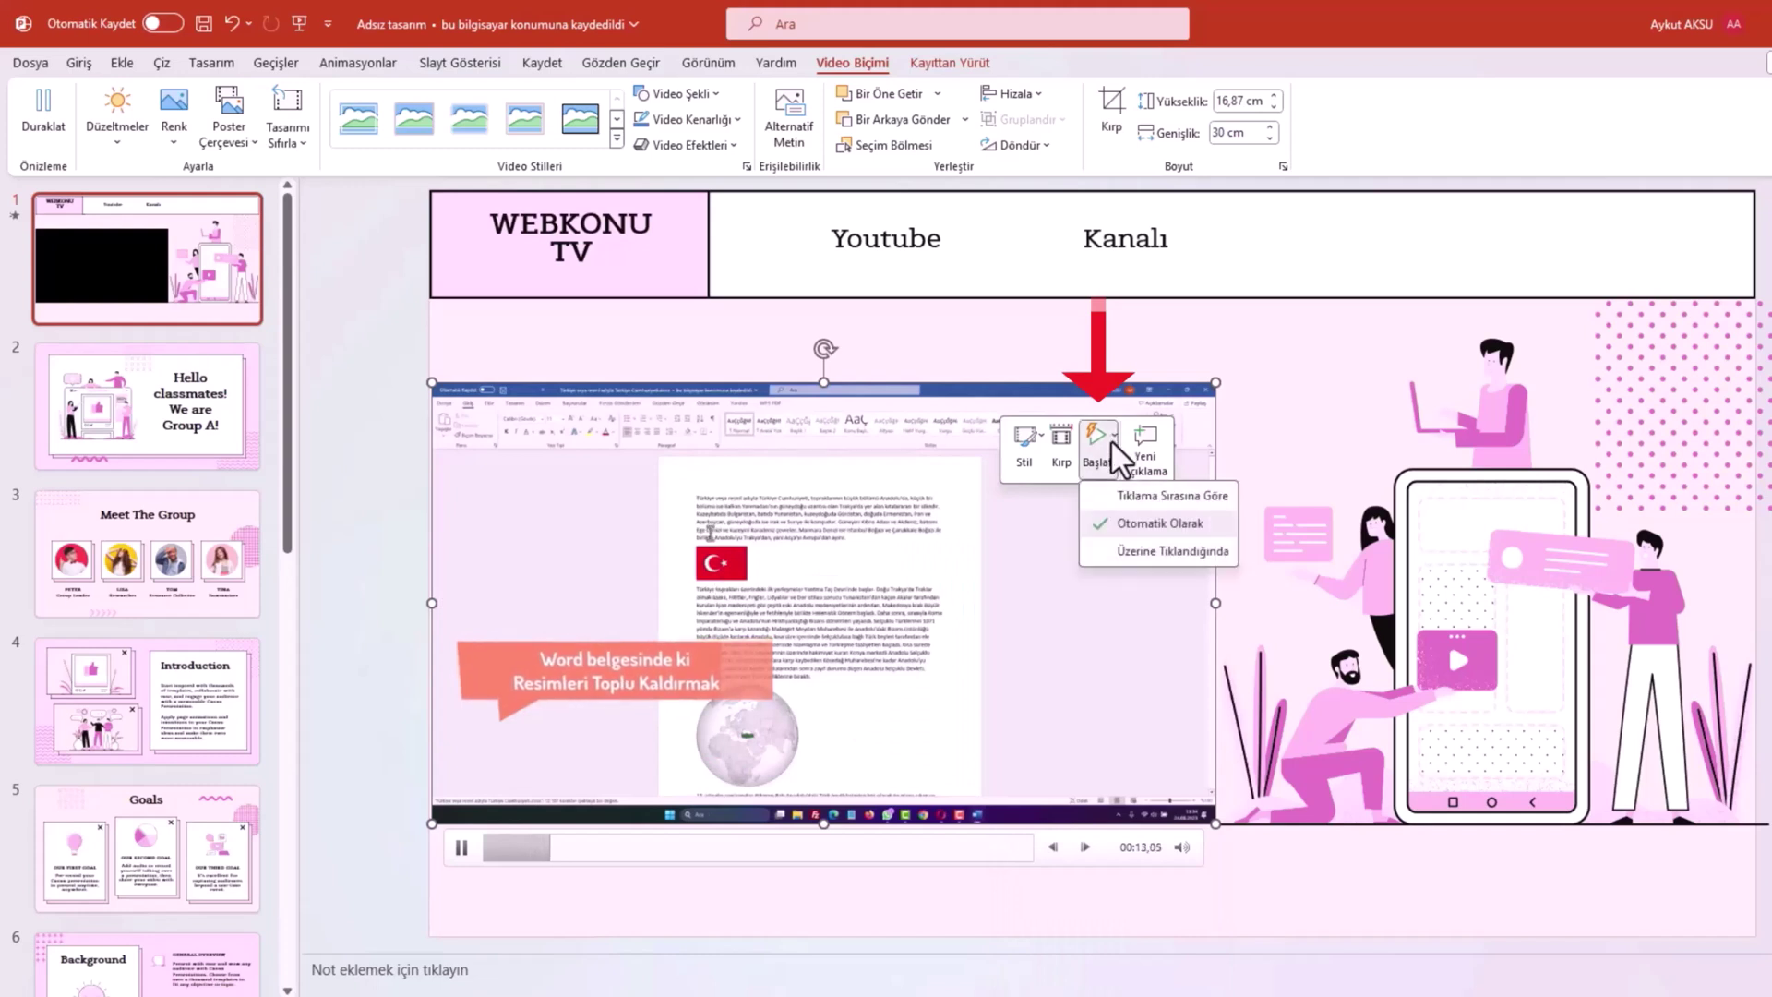
pyautogui.click(1183, 847)
pyautogui.rightClick(1087, 505)
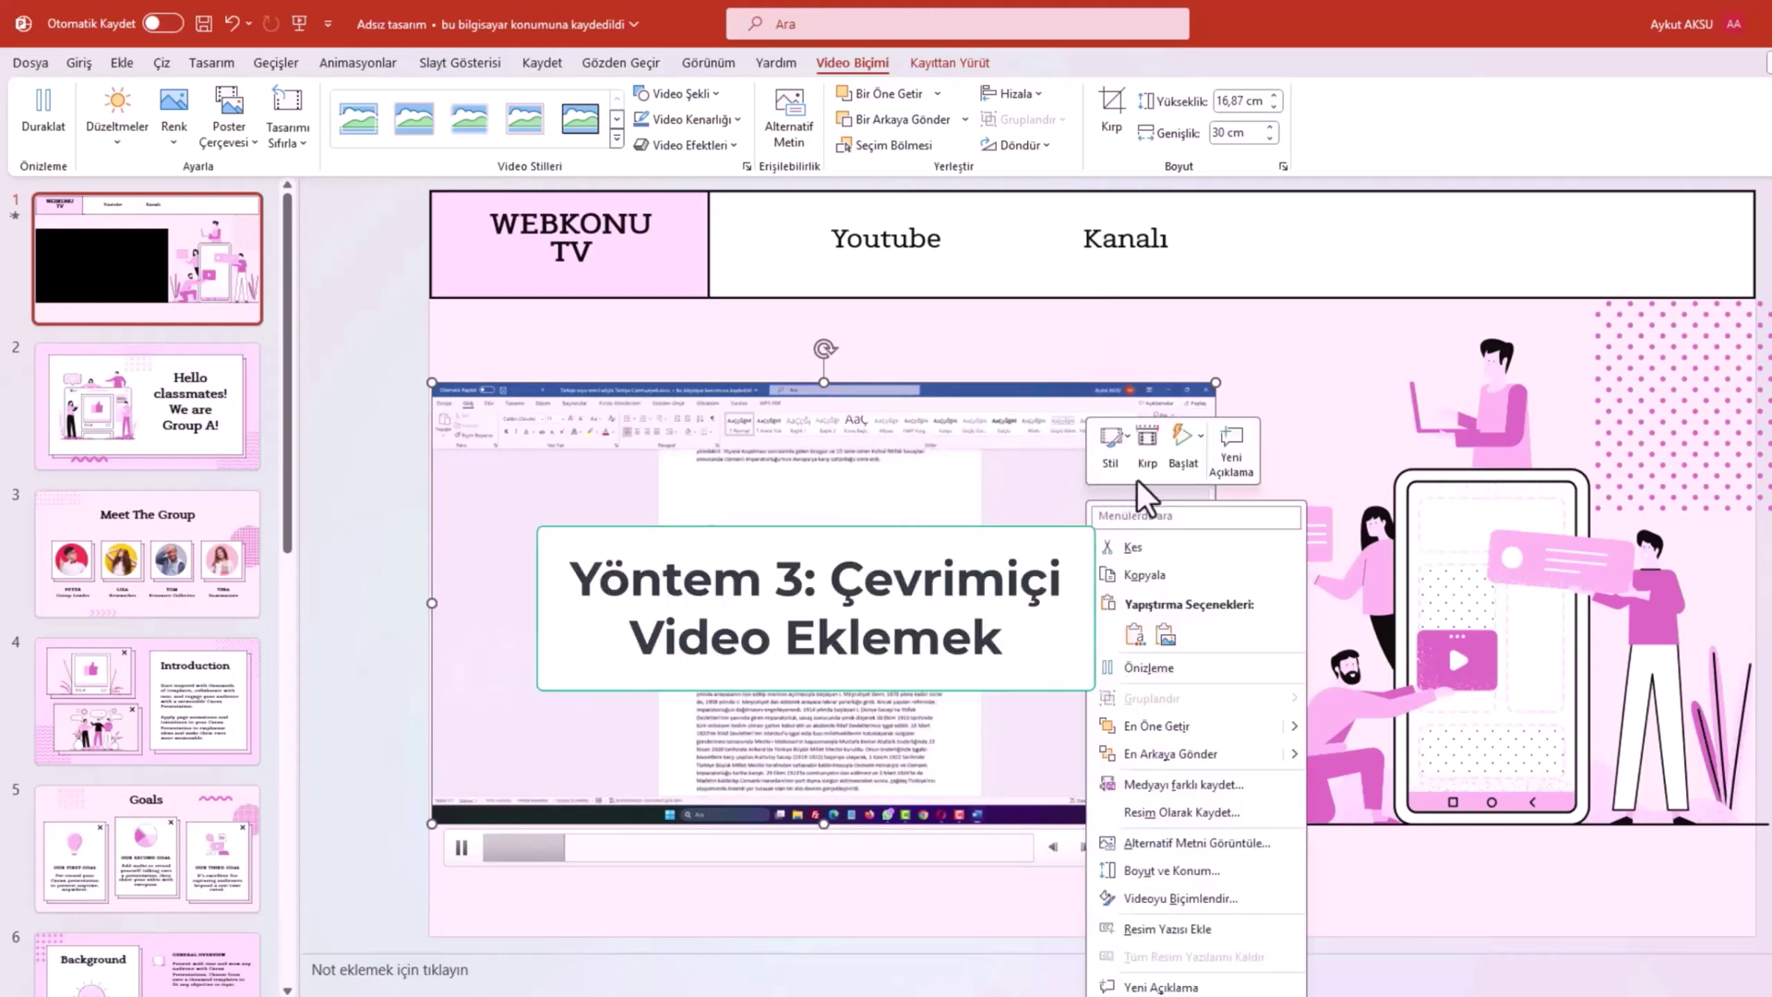
pyautogui.click(1198, 435)
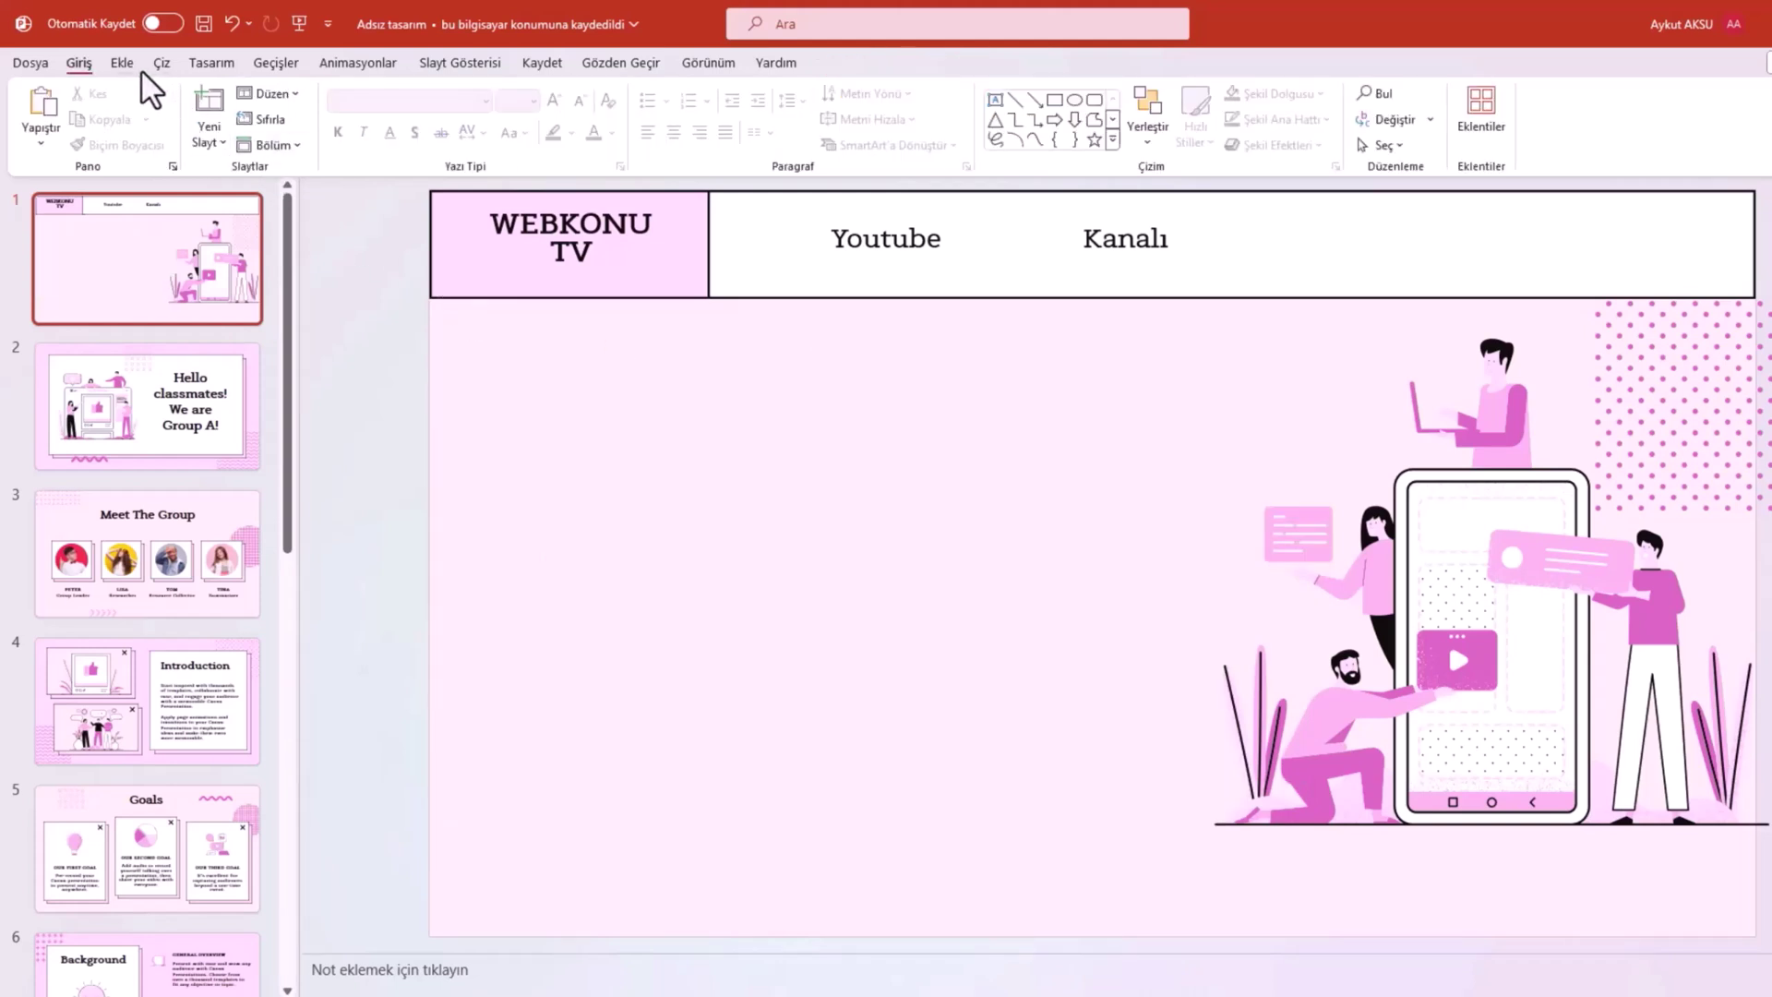
# Open the Çevrimiçi Videolar window from the Ekle tab's Video menu
pyautogui.click(129, 63)
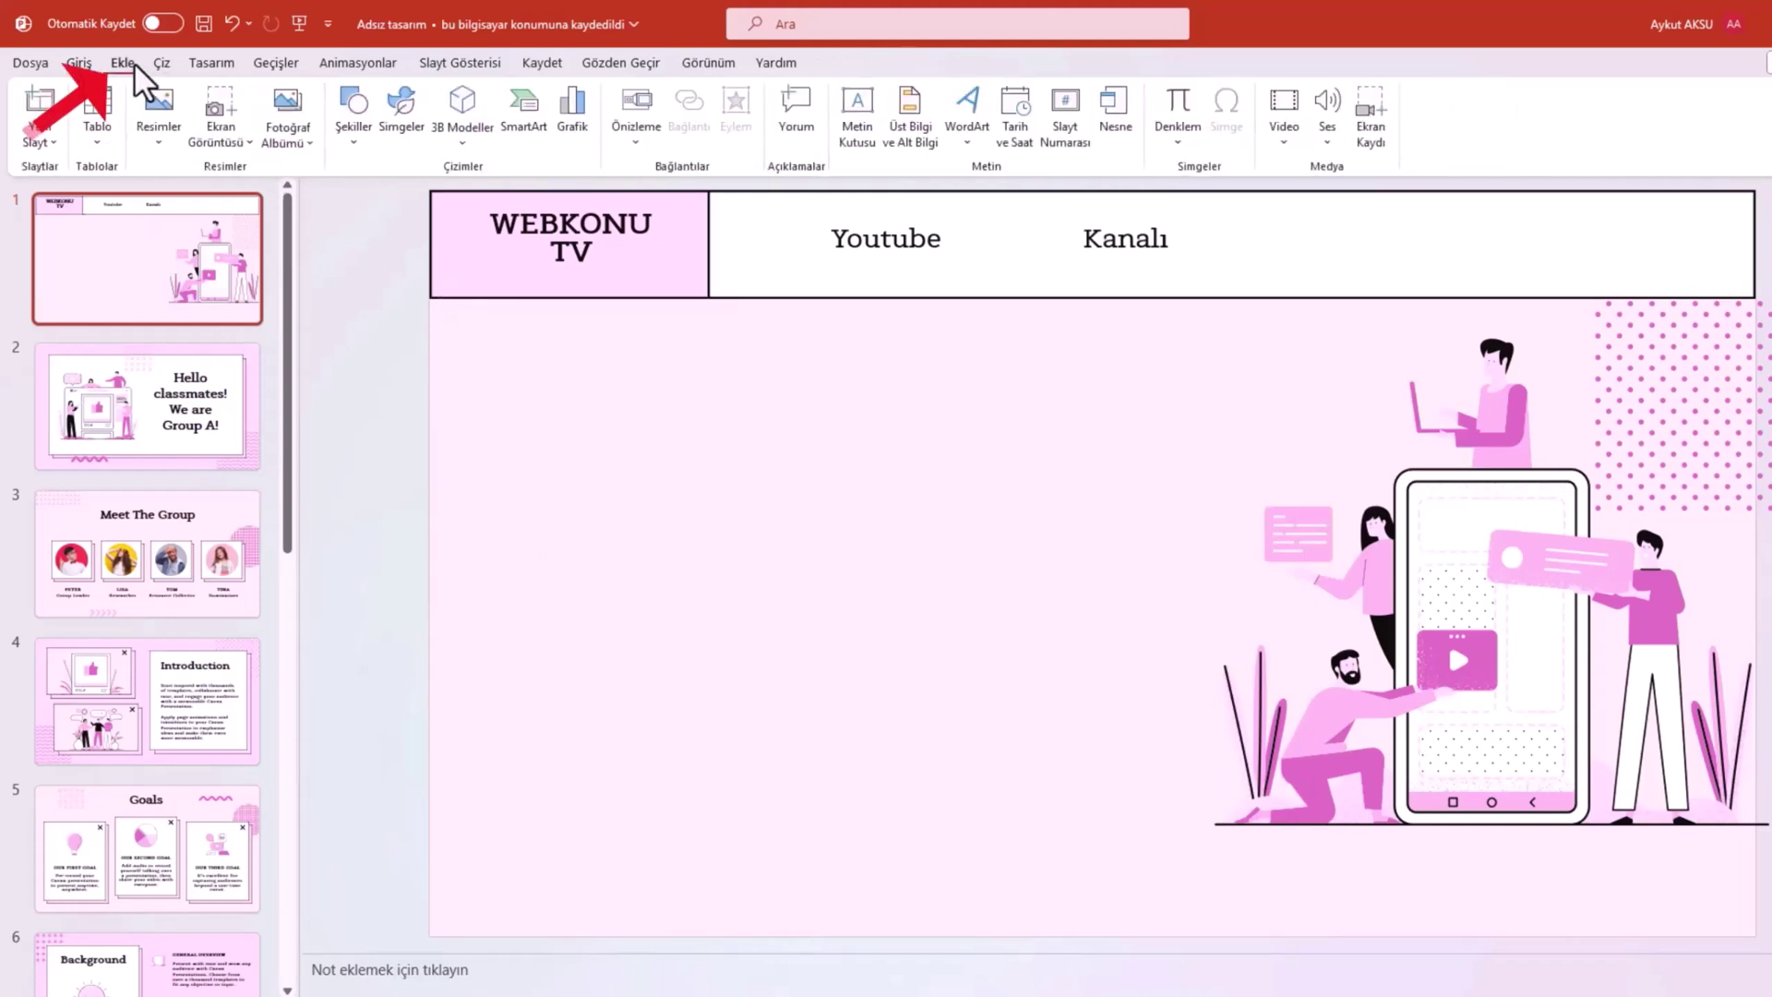
pyautogui.click(1300, 139)
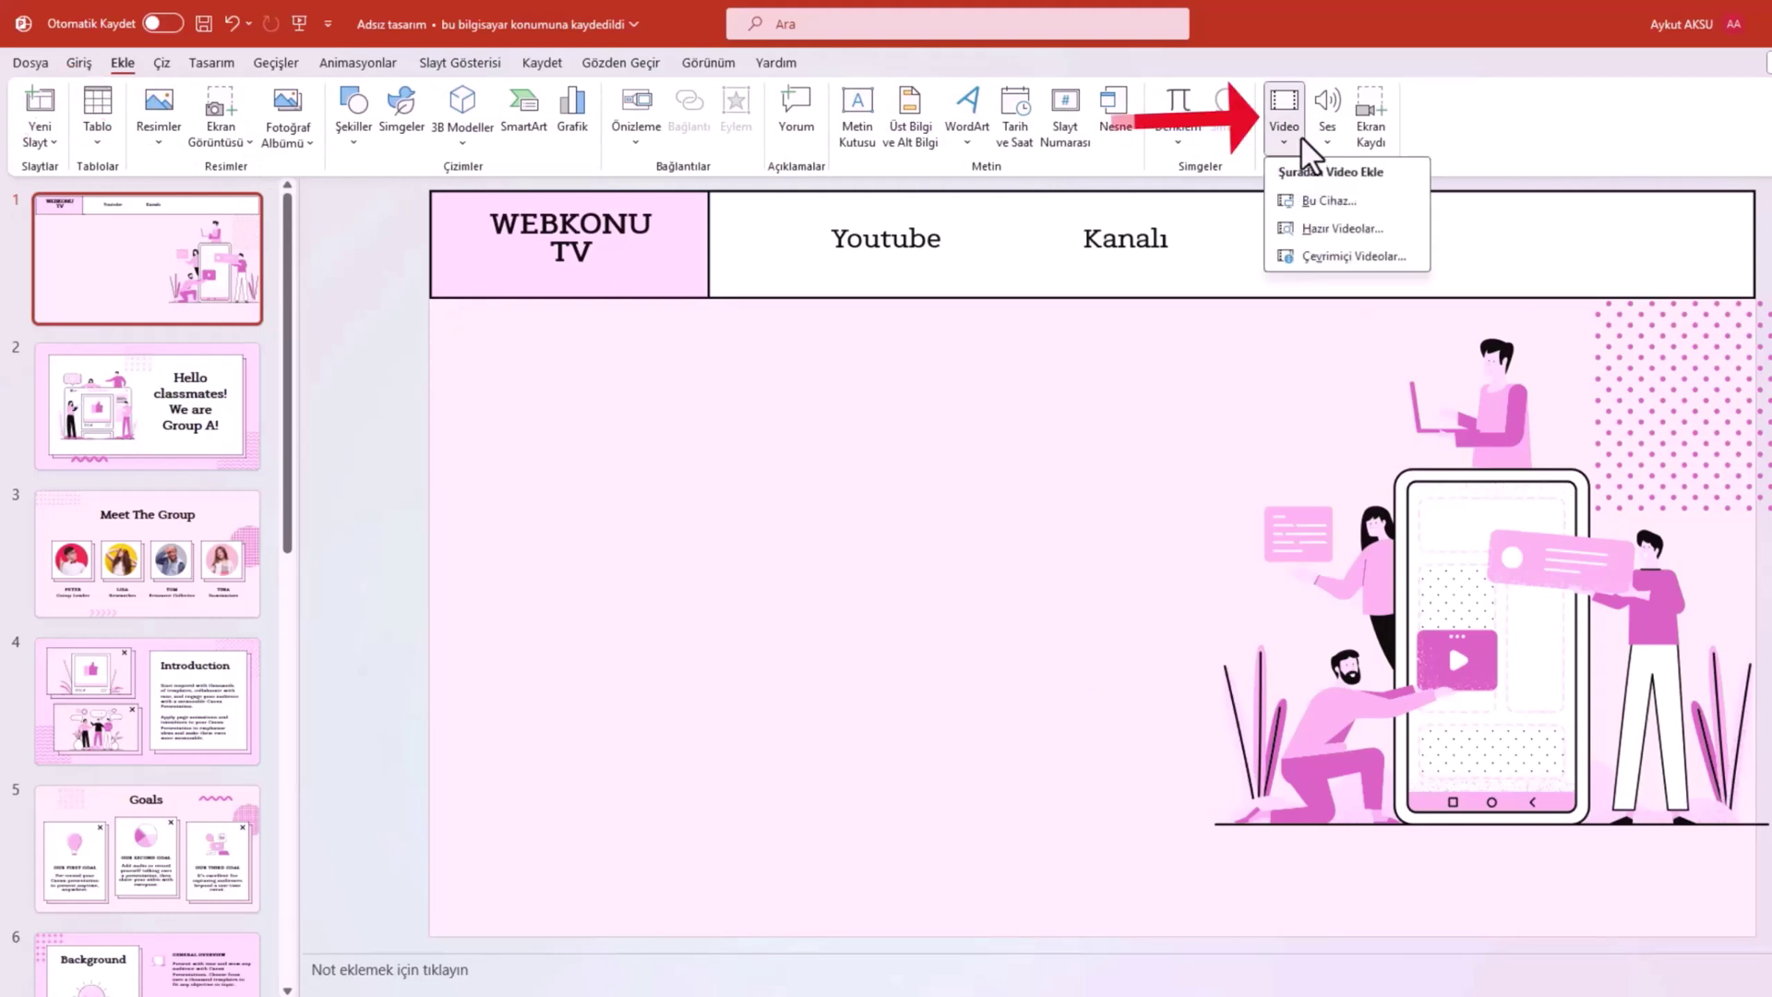
pyautogui.click(1407, 260)
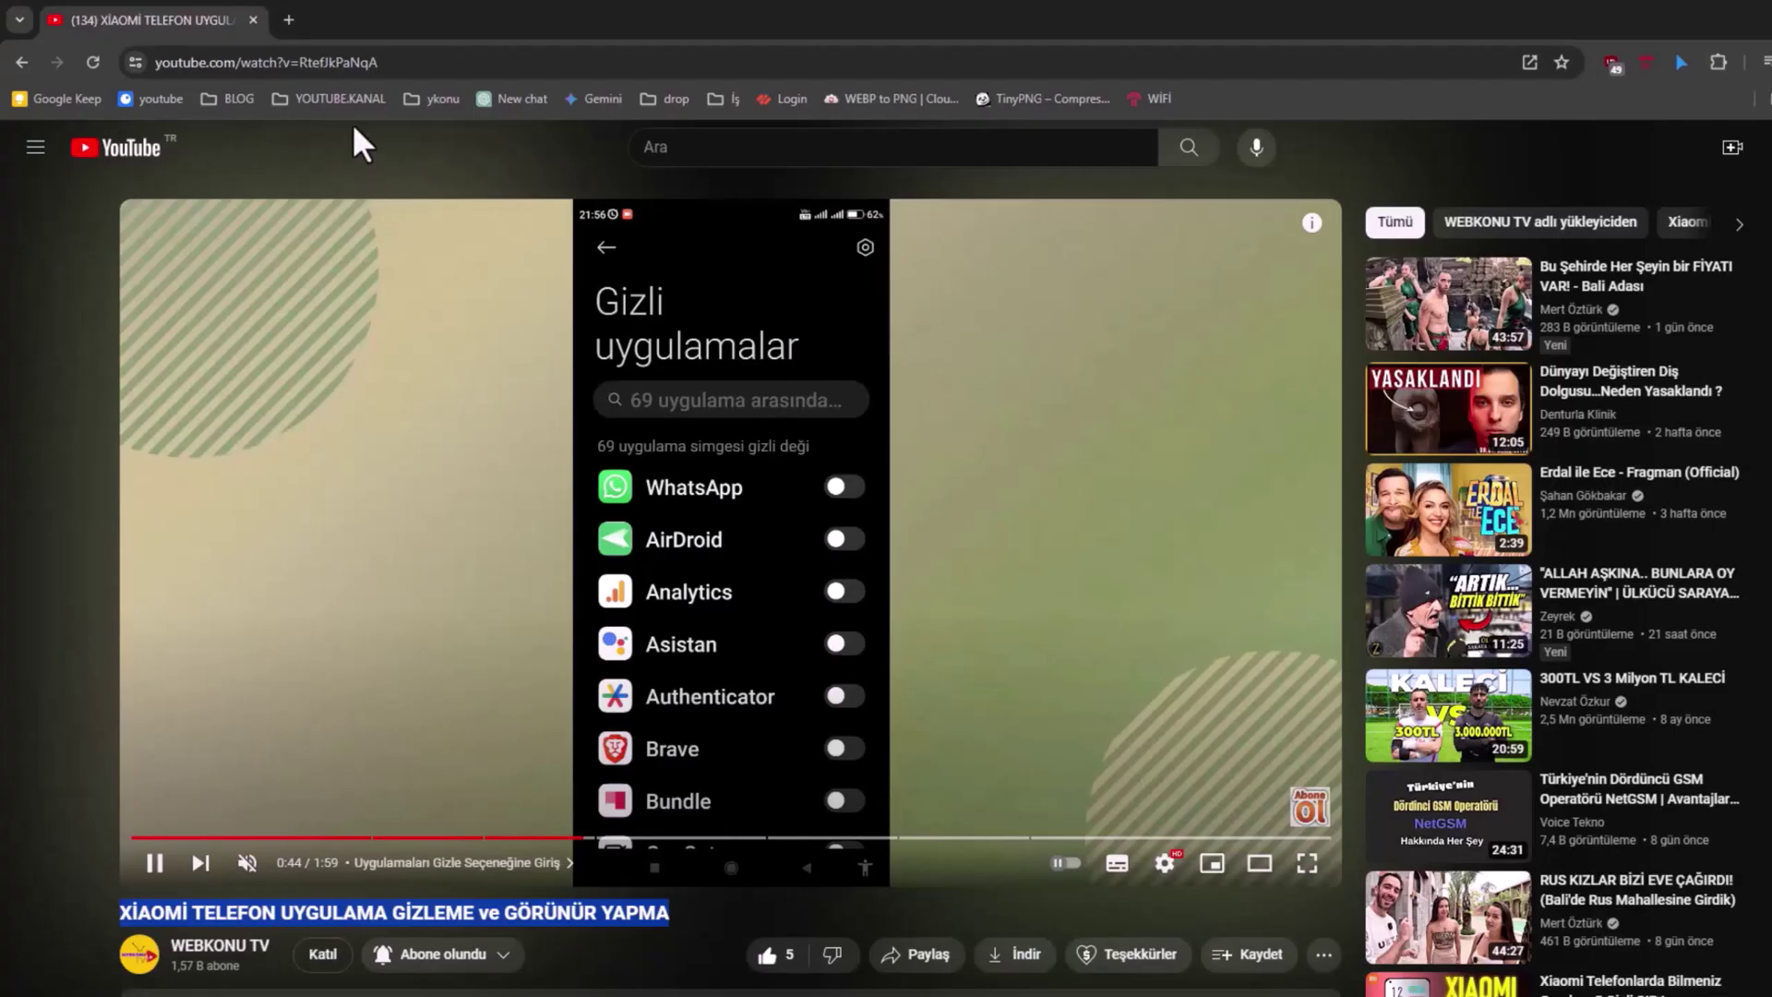
# Copy the XİAOMİ TELEFON UYGULAMA GİZLEME ve GÖRÜNÜR YAPMA video URL from Chrome's address bar
pyautogui.click(337, 62)
pyautogui.rightClick(334, 61)
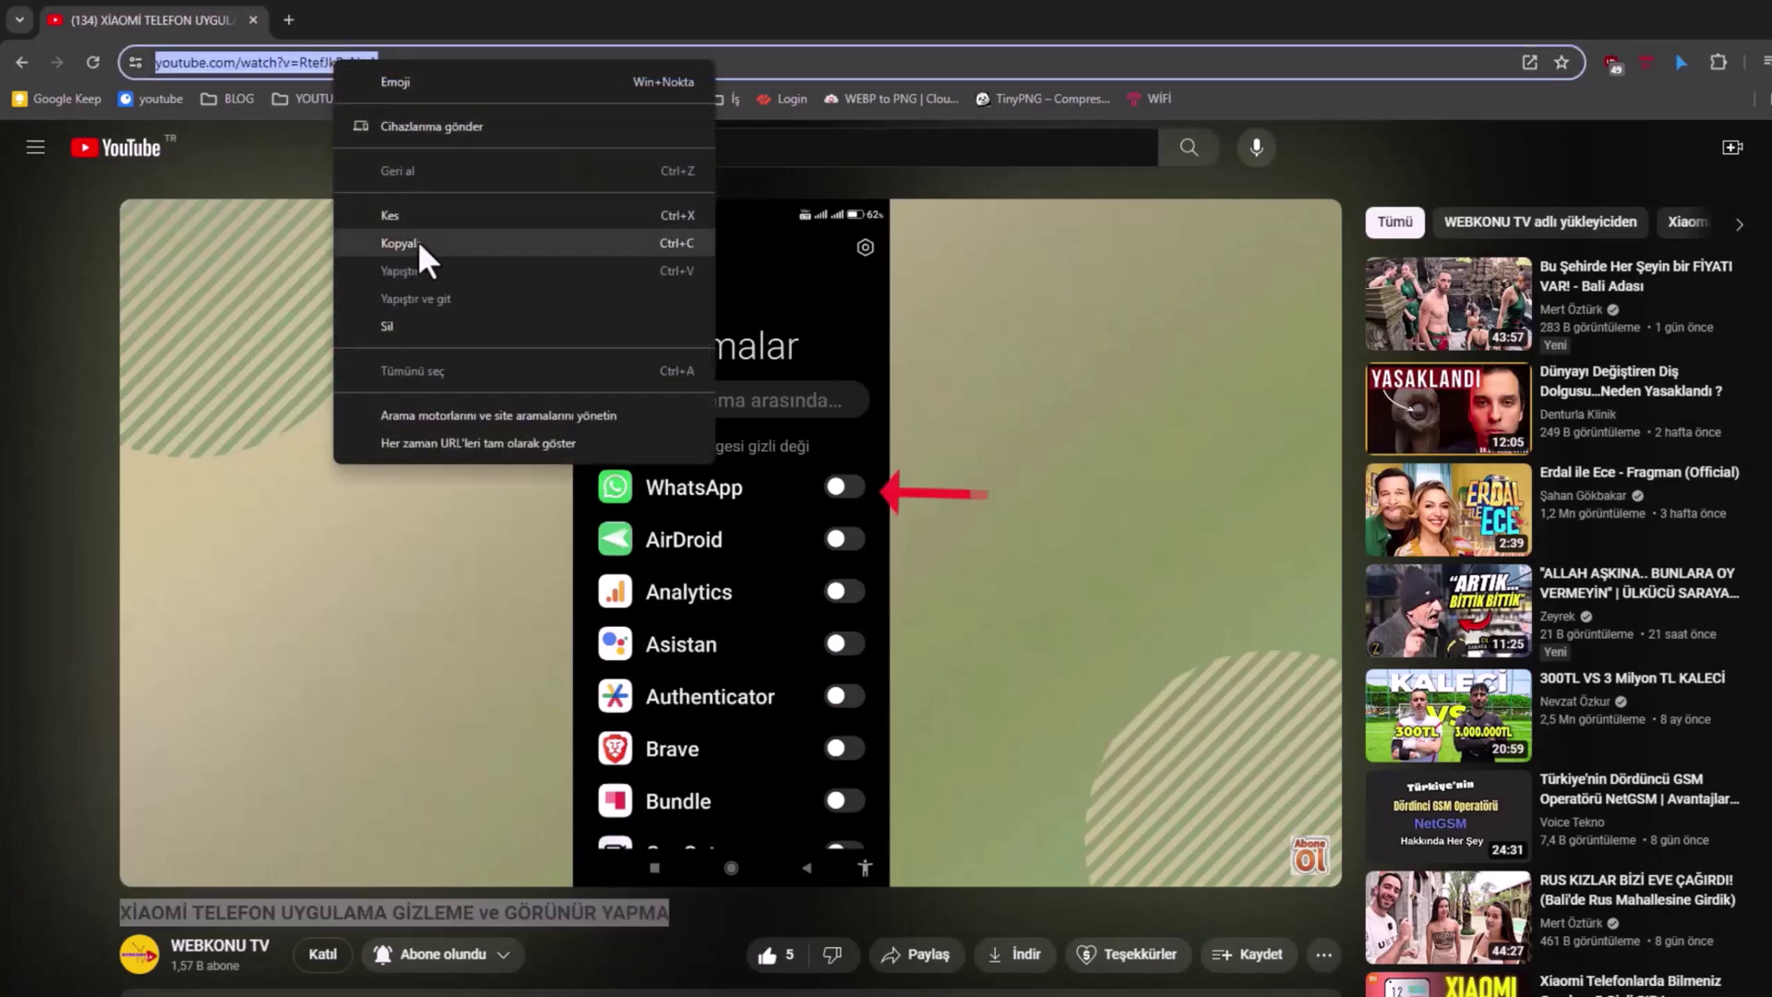
pyautogui.click(417, 242)
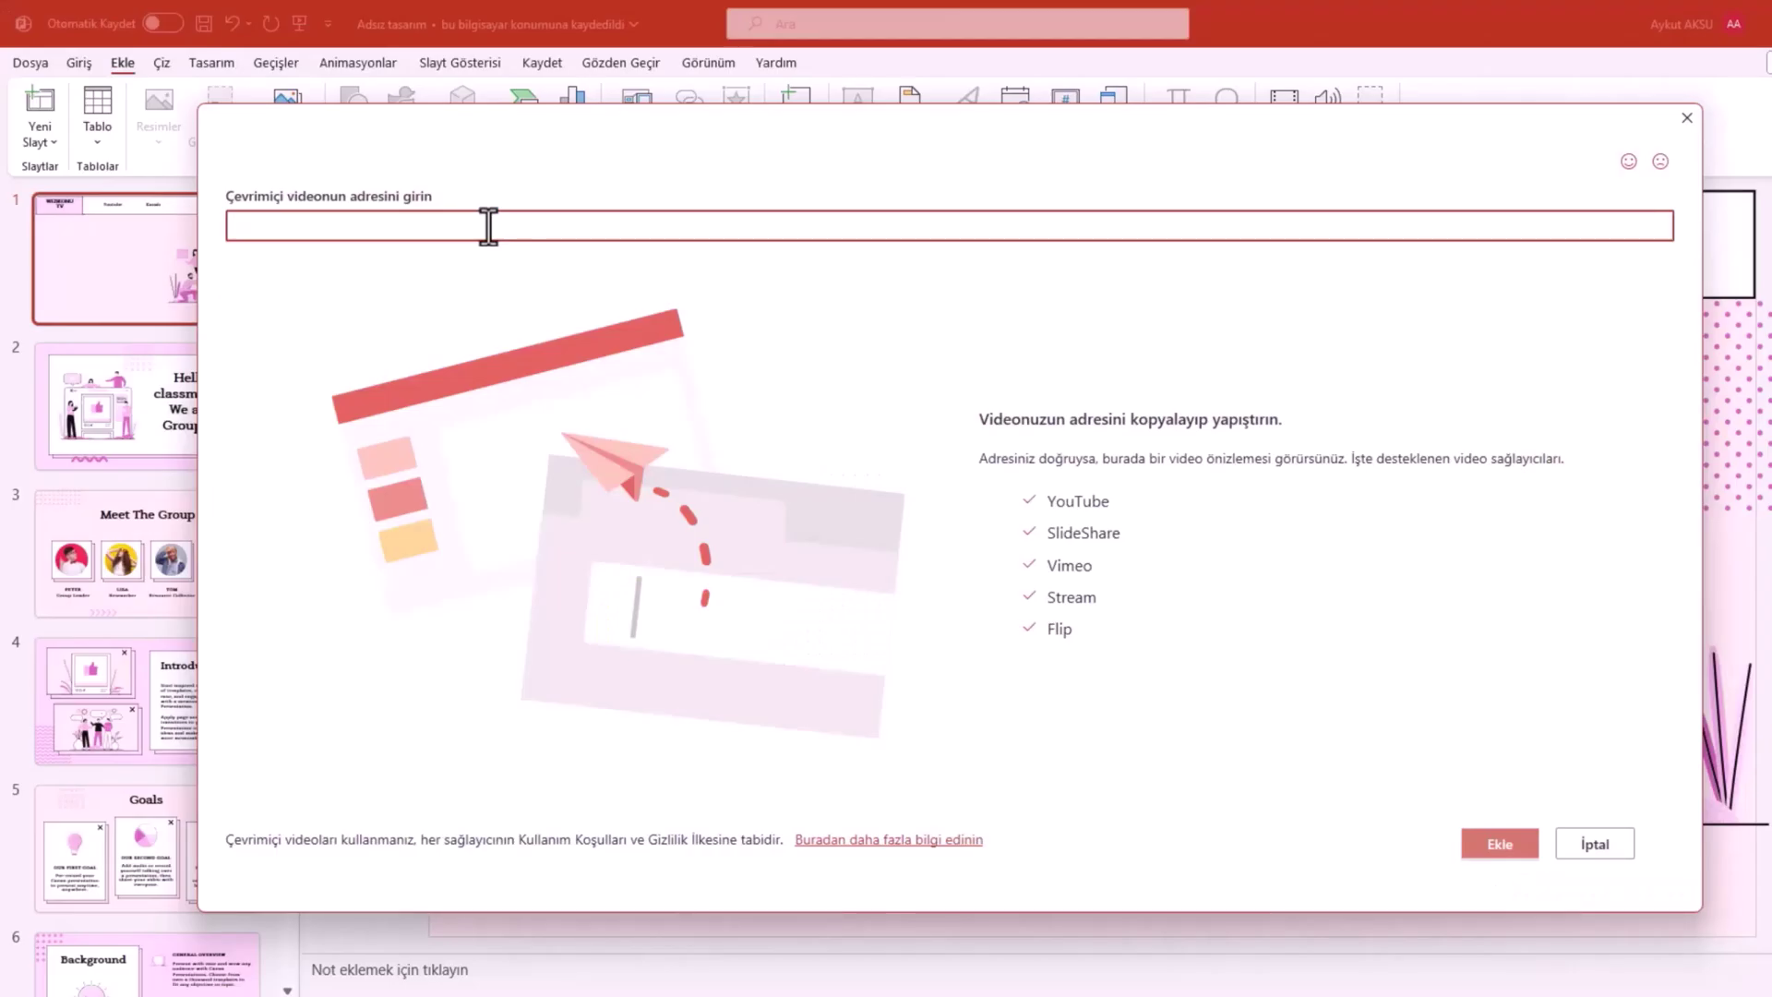
# Paste the YouTube URL into the online-video address field and insert the video onto slide 1
pyautogui.rightClick(488, 226)
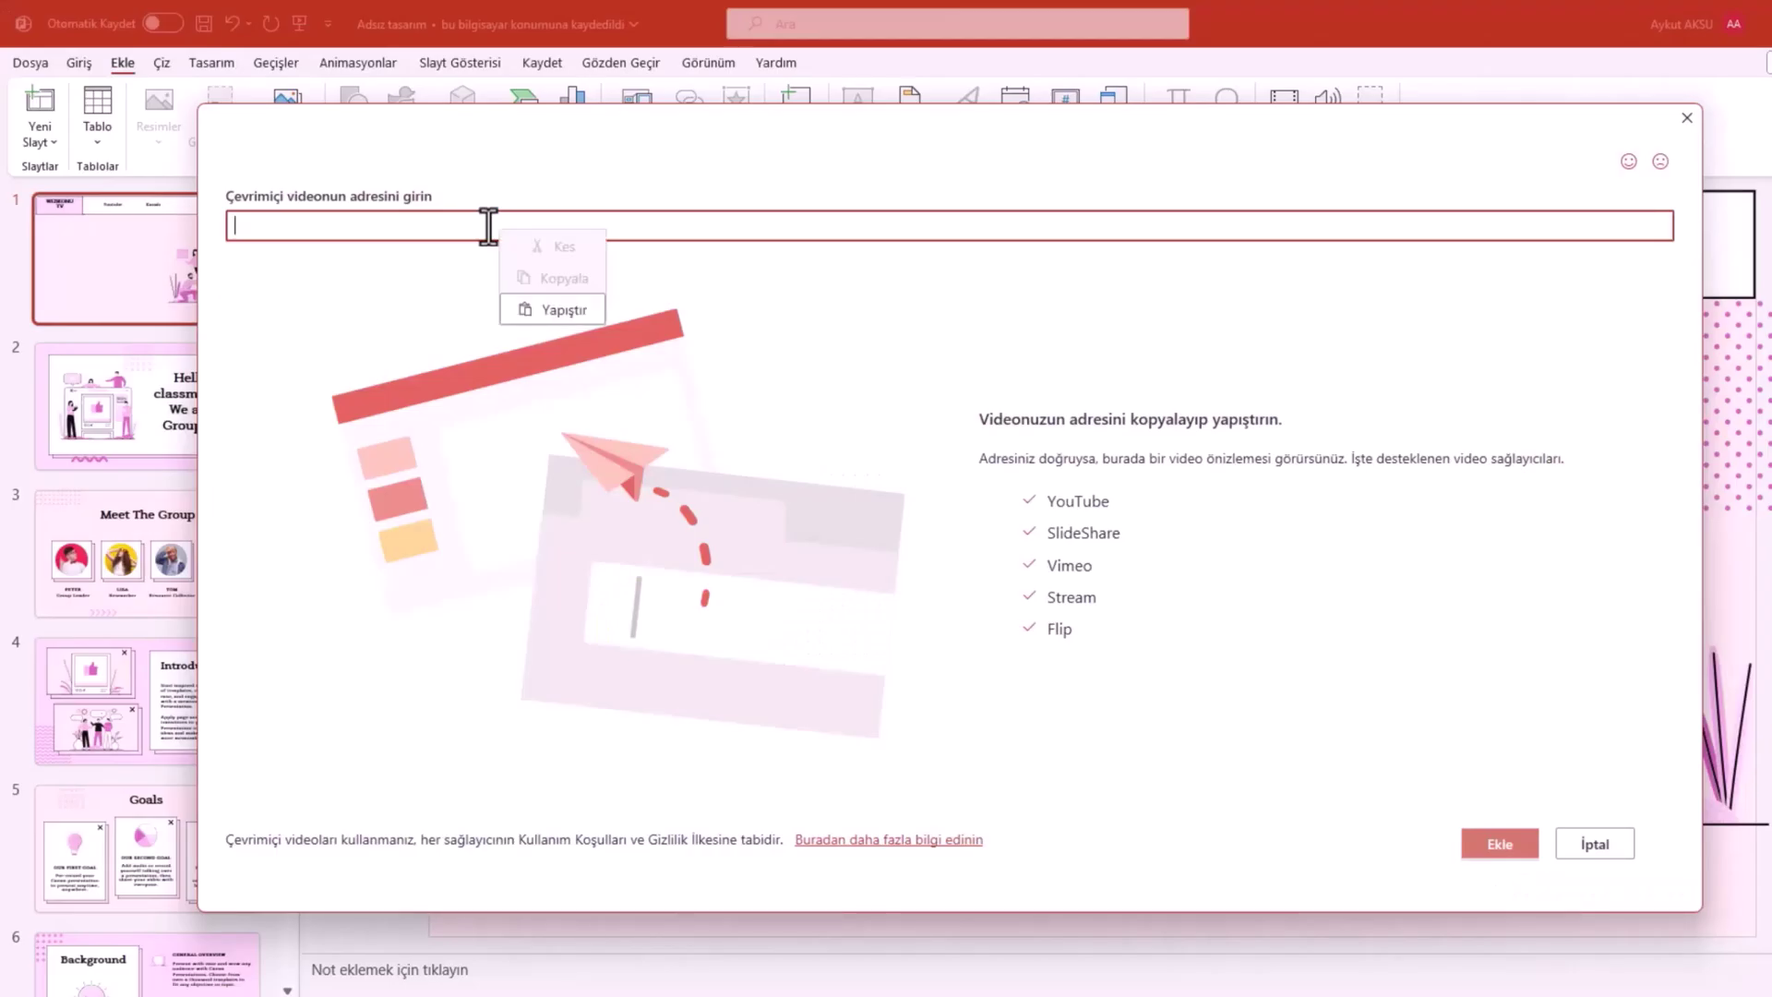
pyautogui.click(560, 312)
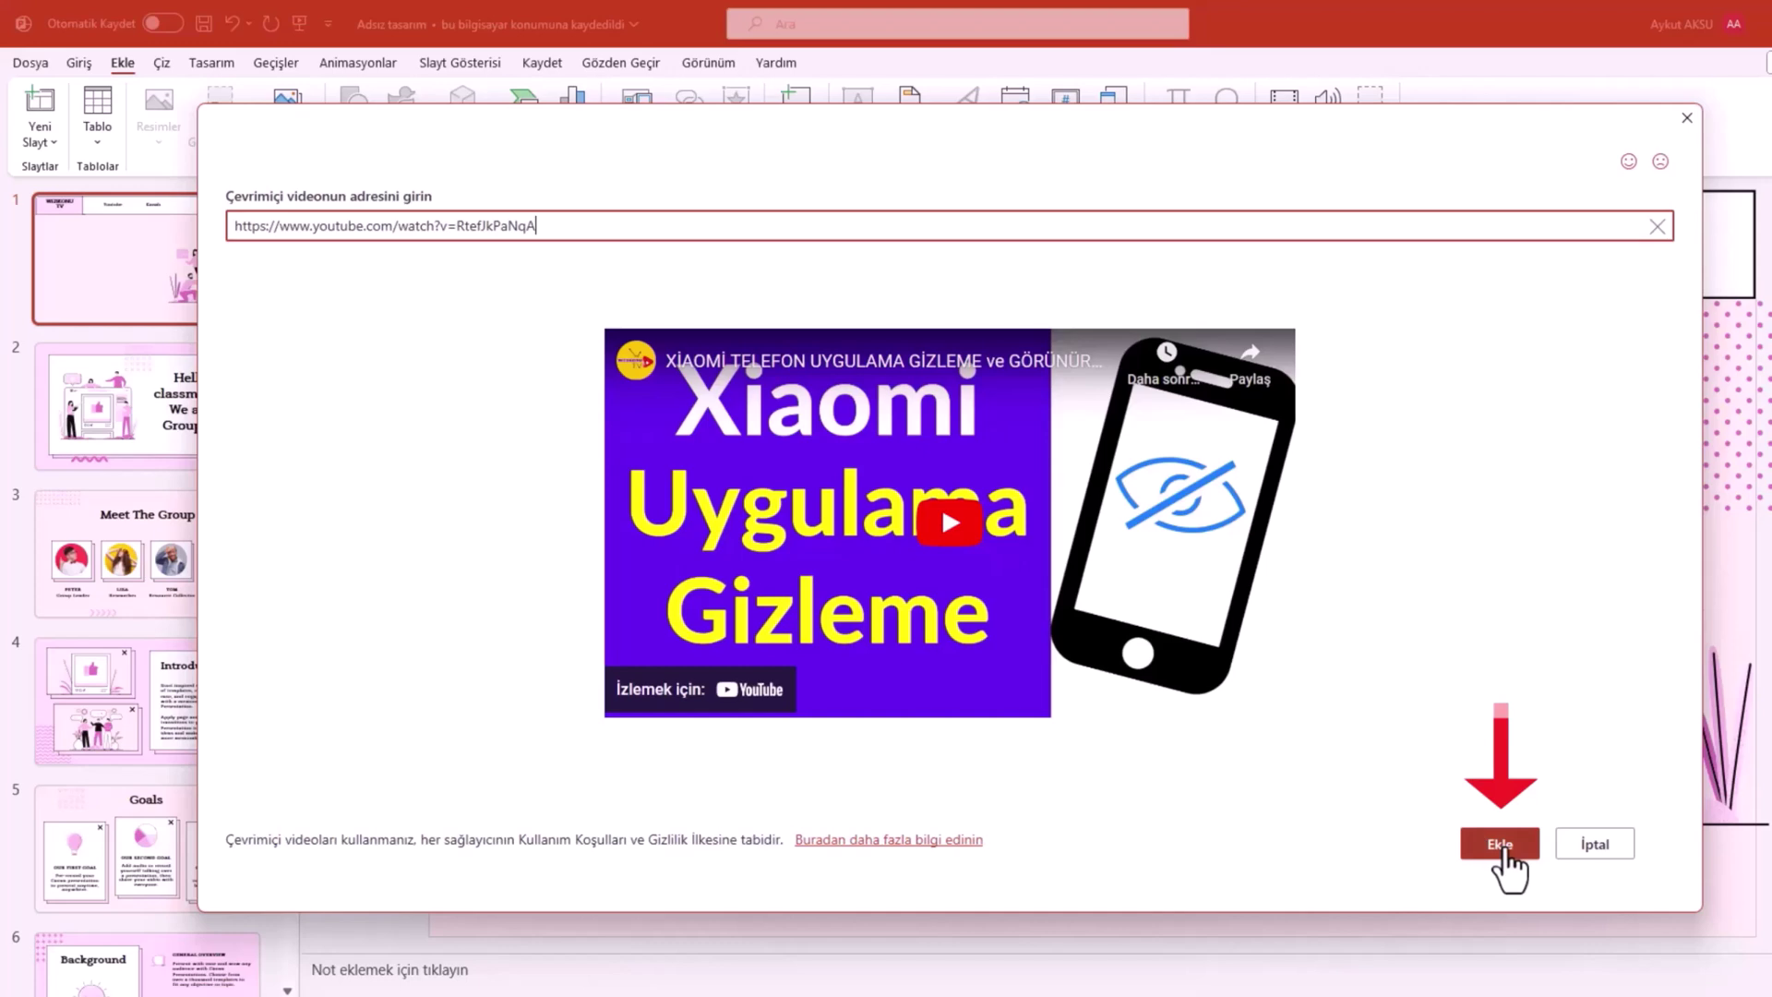
pyautogui.click(1515, 854)
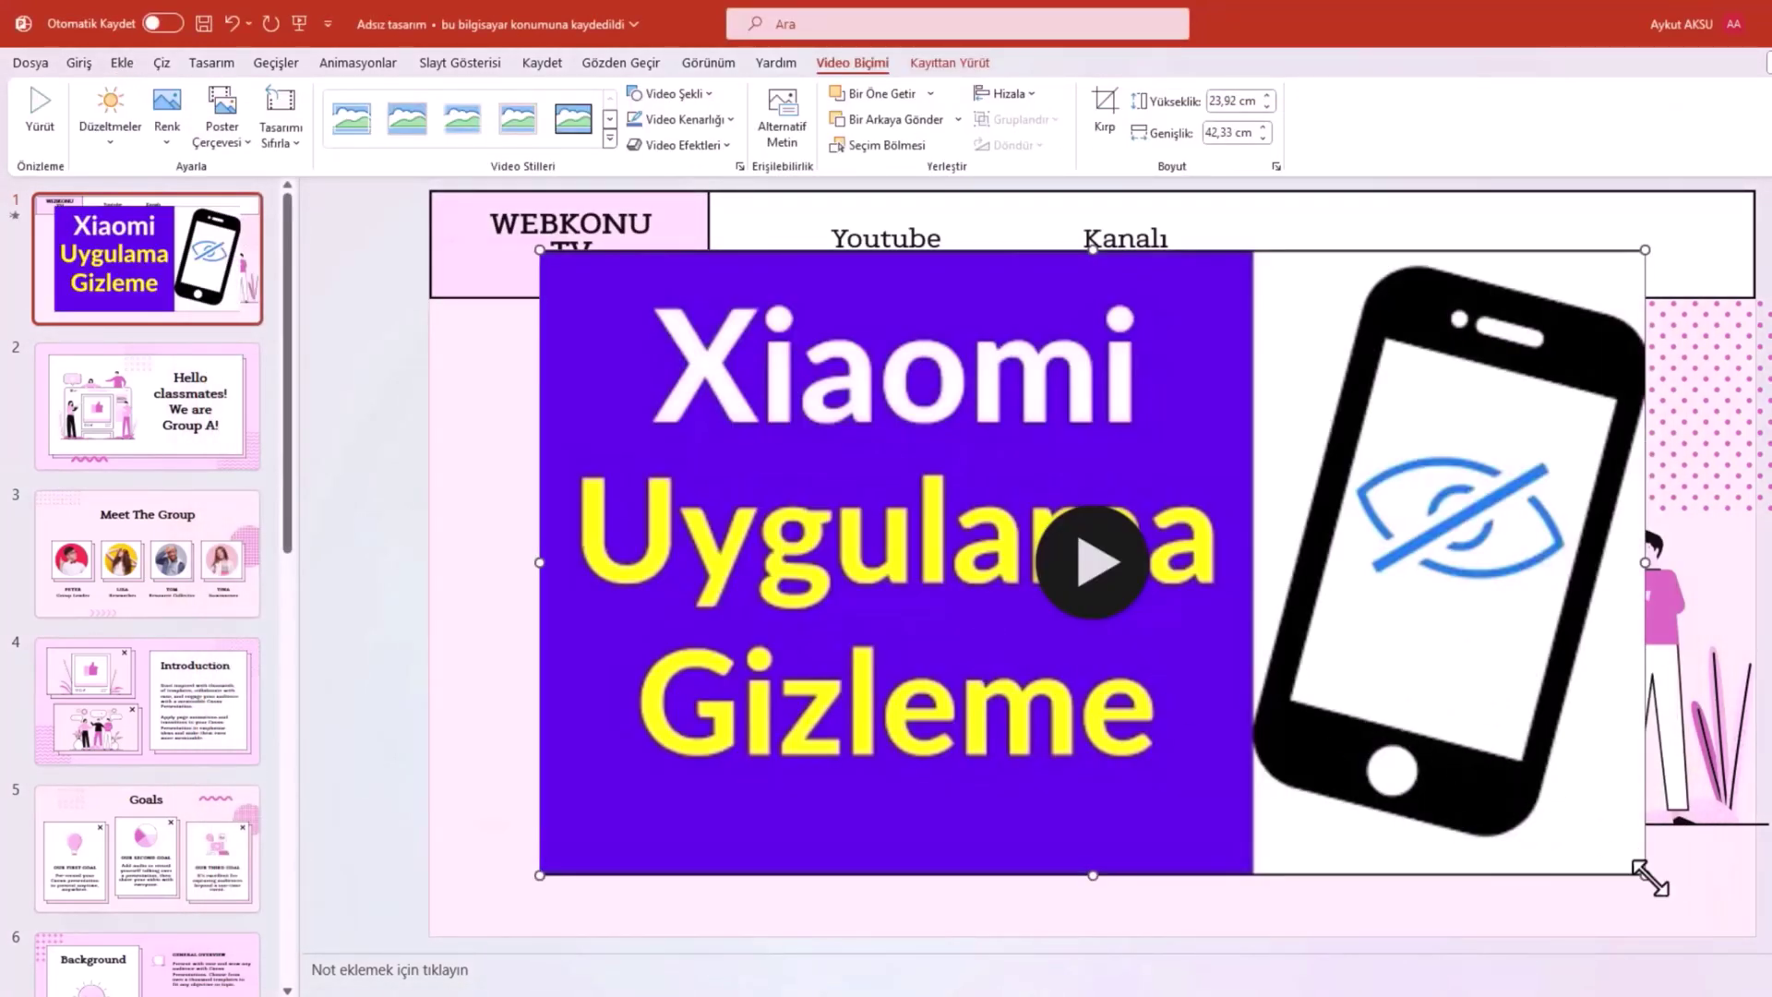
# Resize the YouTube video to 31.94 × 18.05 cm, place it at the slide's left, and play it
pyautogui.moveTo(1645, 874)
pyautogui.mouseDown()
pyautogui.moveTo(1070, 739)
pyautogui.moveTo(989, 645)
pyautogui.moveTo(941, 741)
pyautogui.moveTo(870, 742)
pyautogui.mouseUp()
pyautogui.moveTo(1128, 794); pyautogui.dragTo(1194, 838)
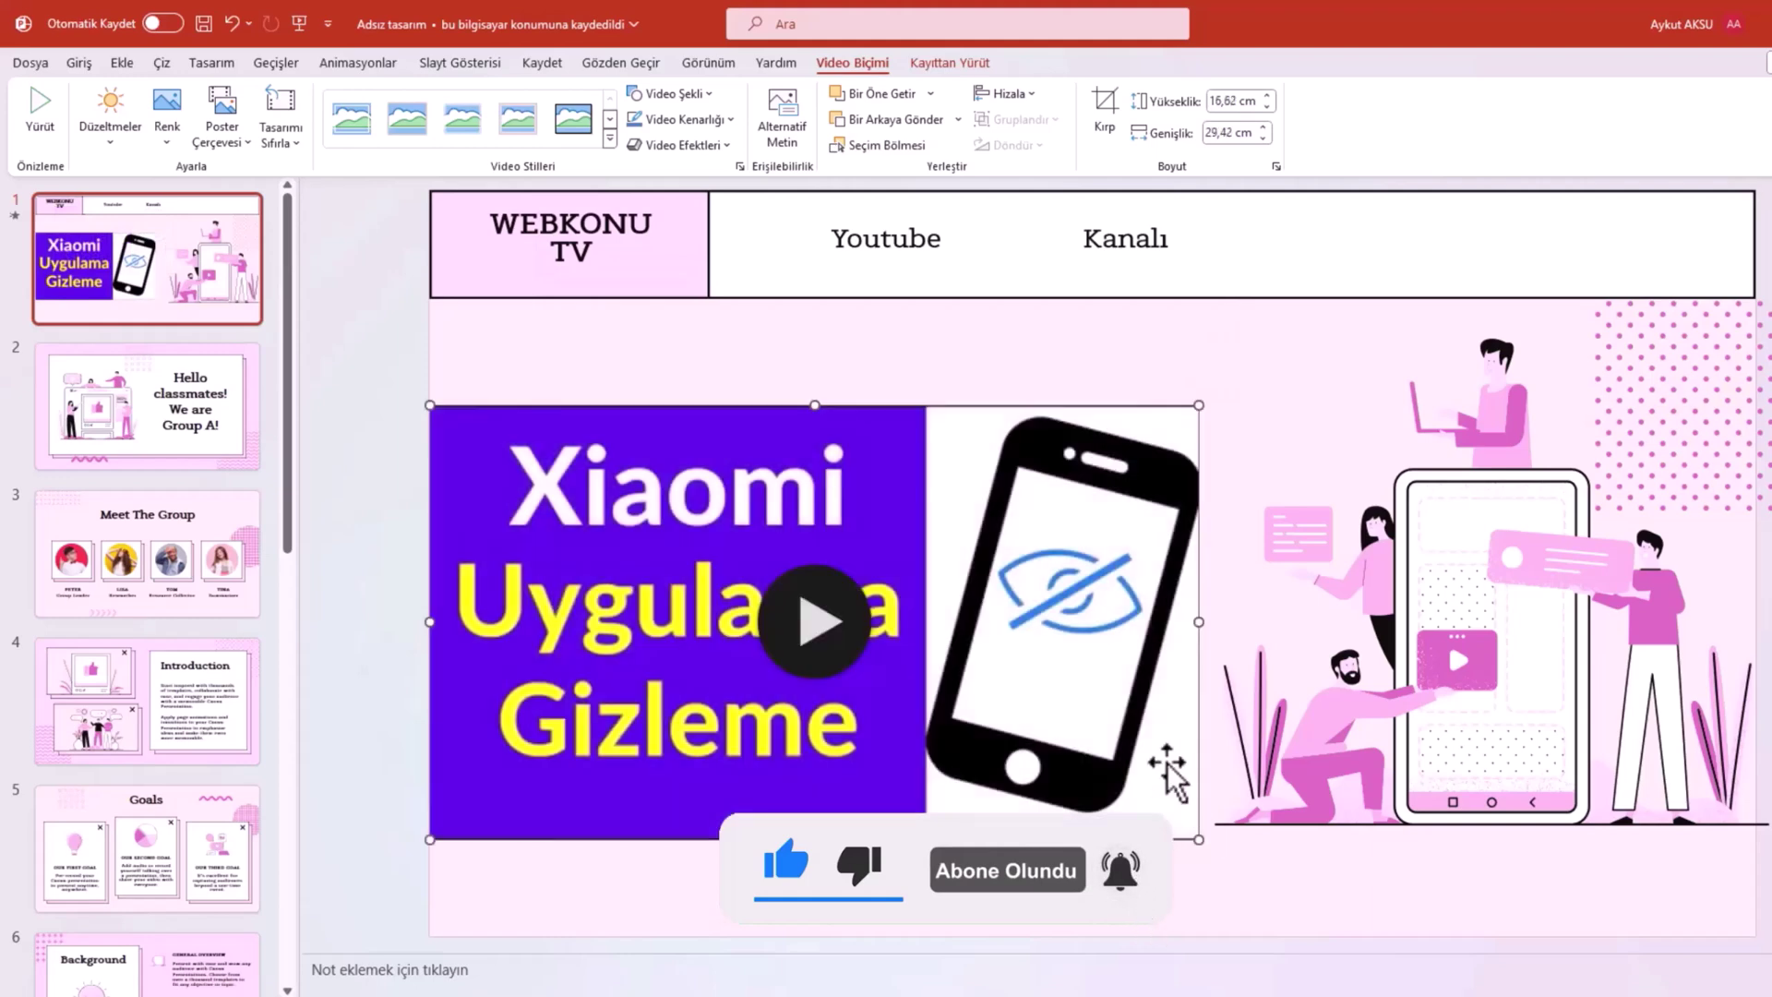
pyautogui.moveTo(1166, 772); pyautogui.dragTo(1118, 663)
pyautogui.moveTo(1186, 781)
pyautogui.mouseDown()
pyautogui.moveTo(1207, 803)
pyautogui.moveTo(1186, 764)
pyautogui.moveTo(1200, 777)
pyautogui.mouseUp()
pyautogui.click(860, 630)
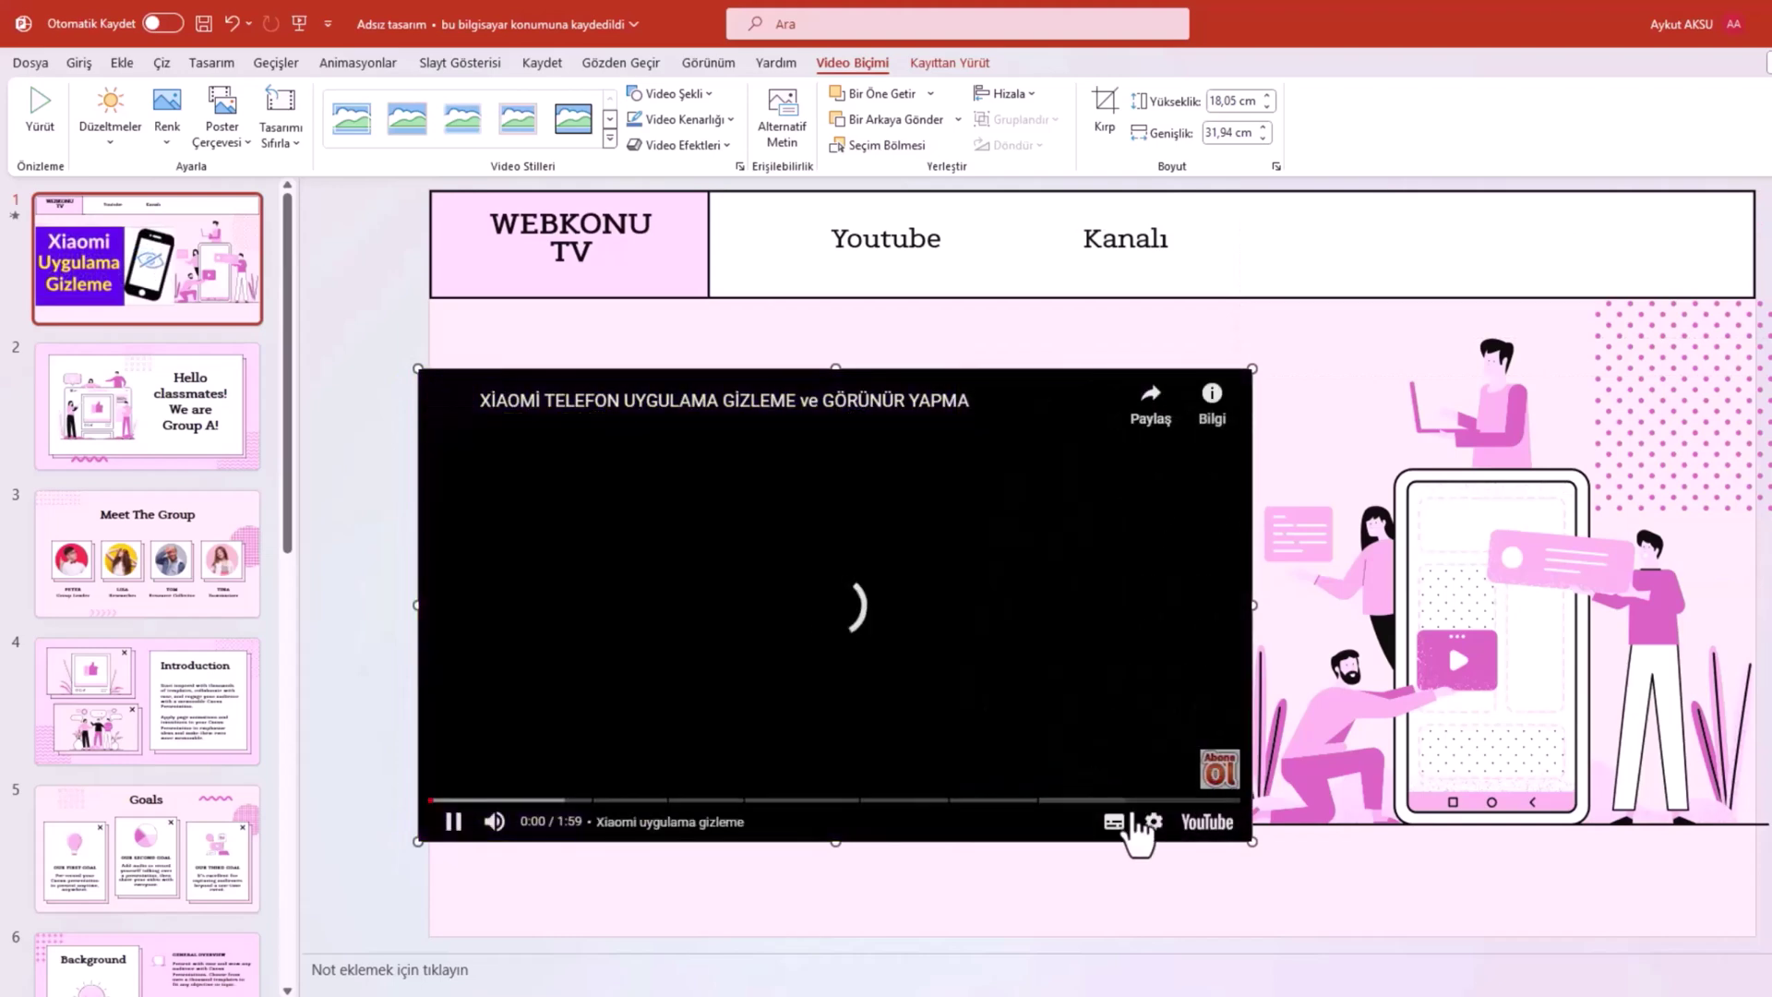
pyautogui.click(494, 821)
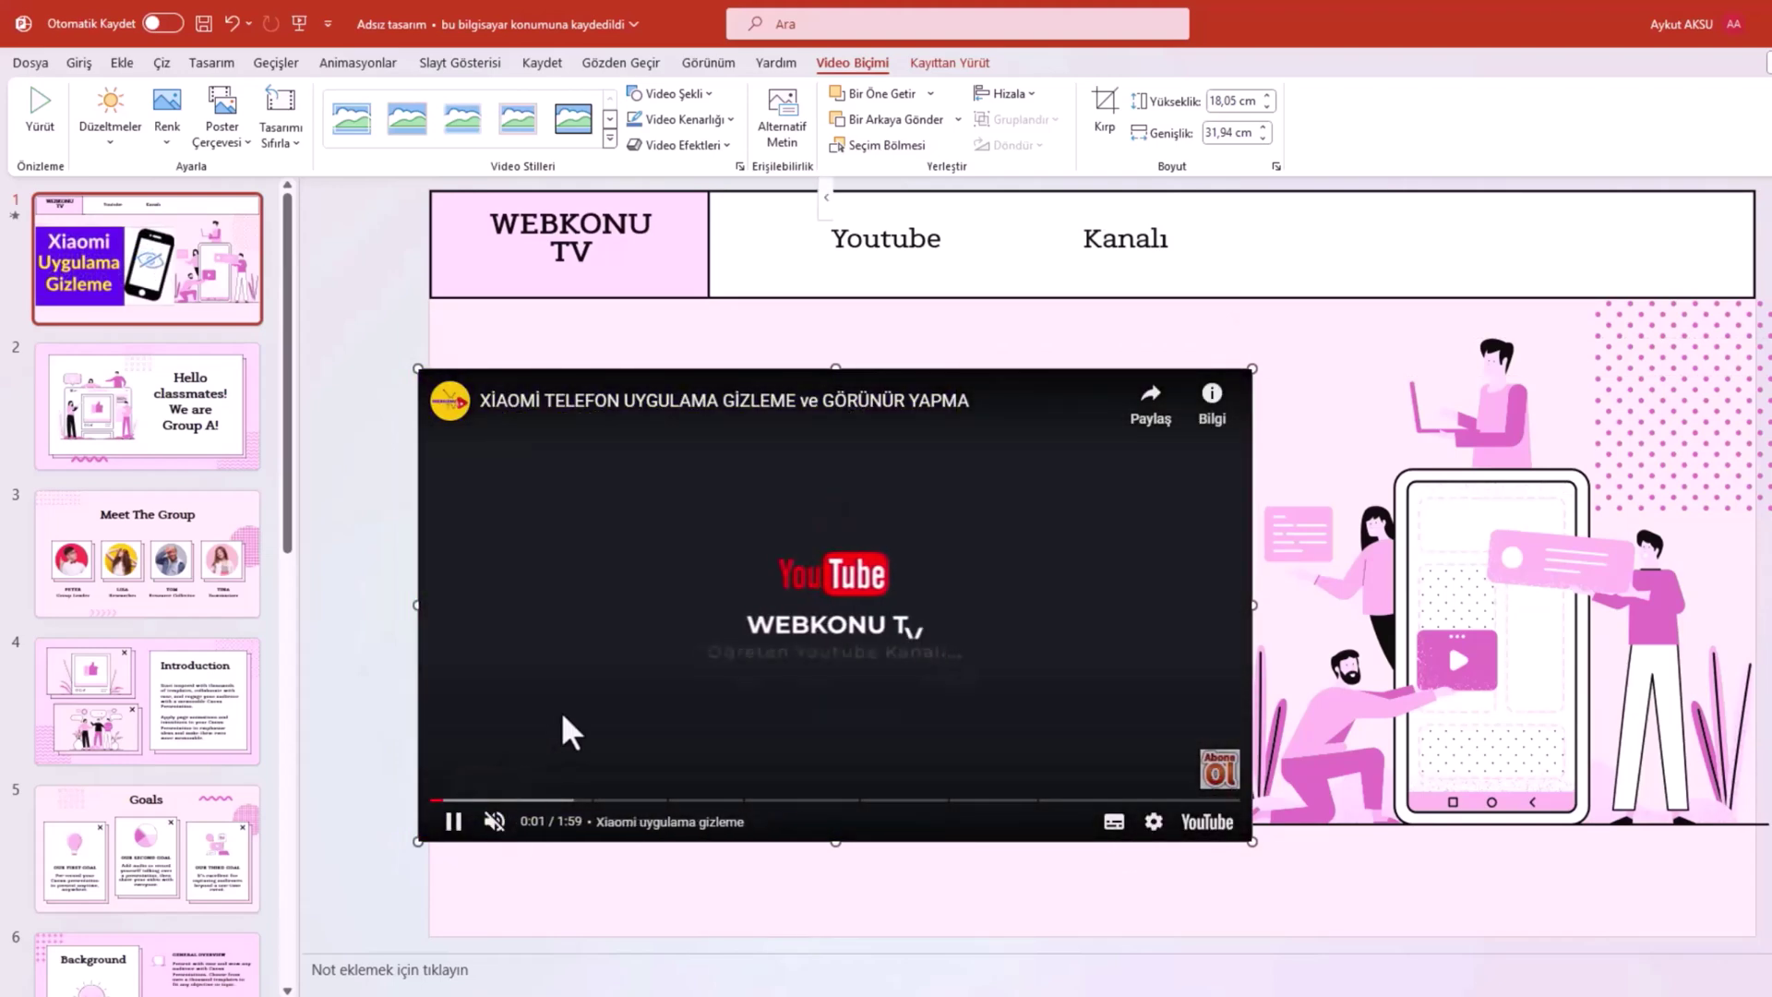